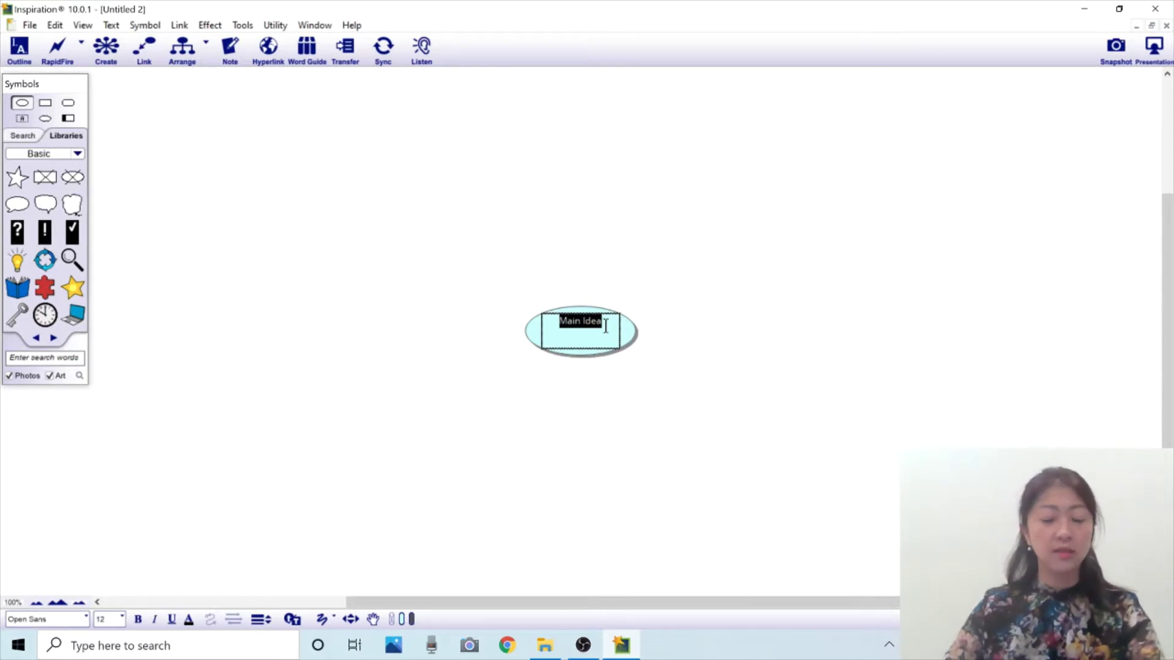
- Label the main idea symbol "Computer Access/Use"
{"action": "type", "text": "Com"}
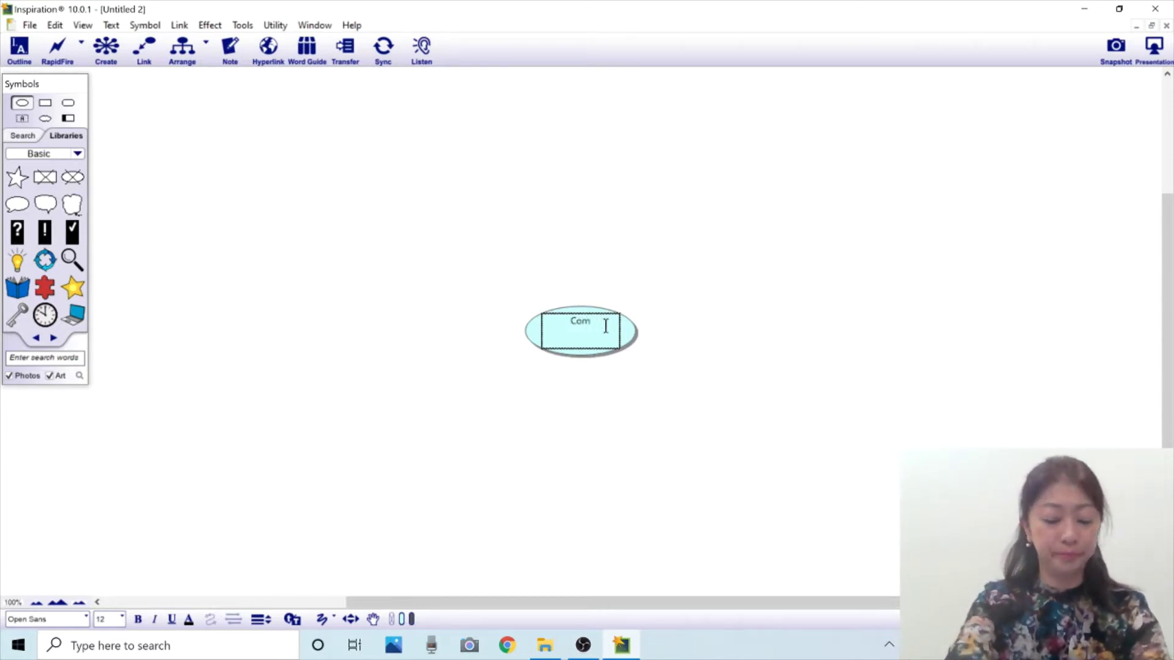
{"action": "type", "text": "puter A"}
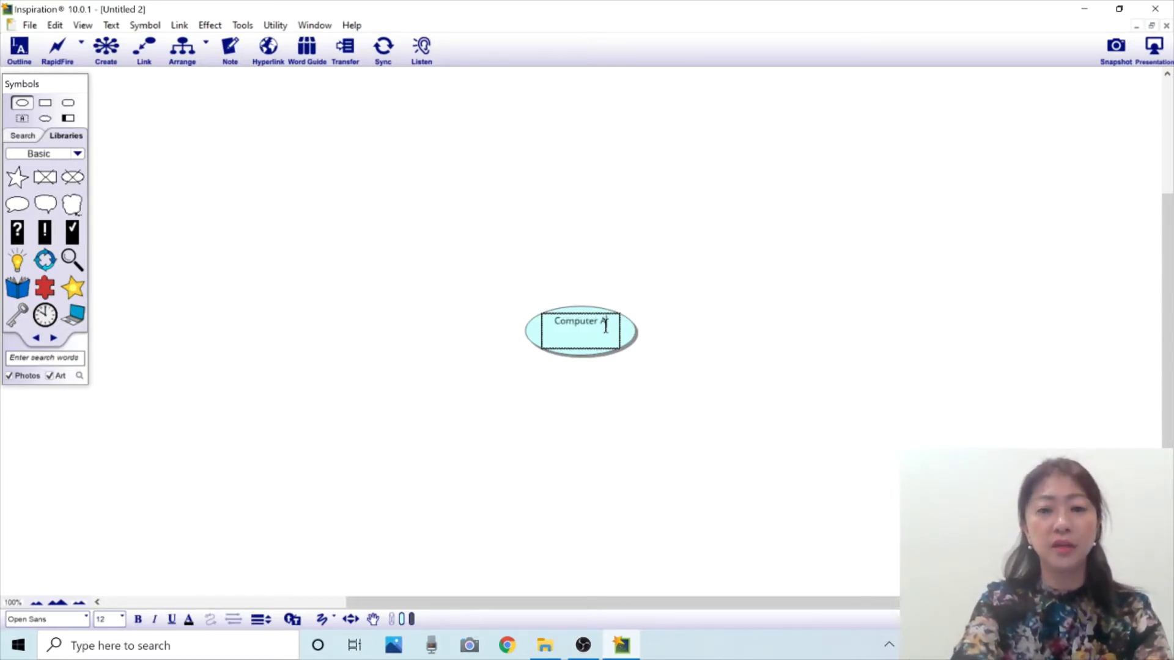
{"action": "type", "text": "ccess"}
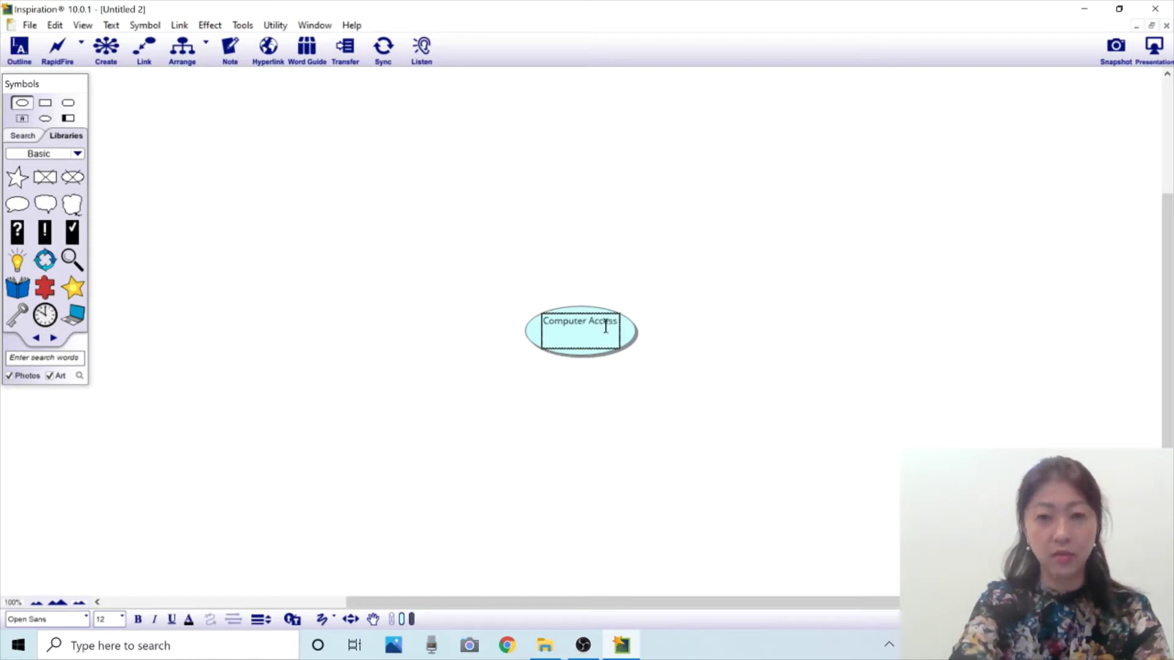
{"action": "type", "text": "/Use"}
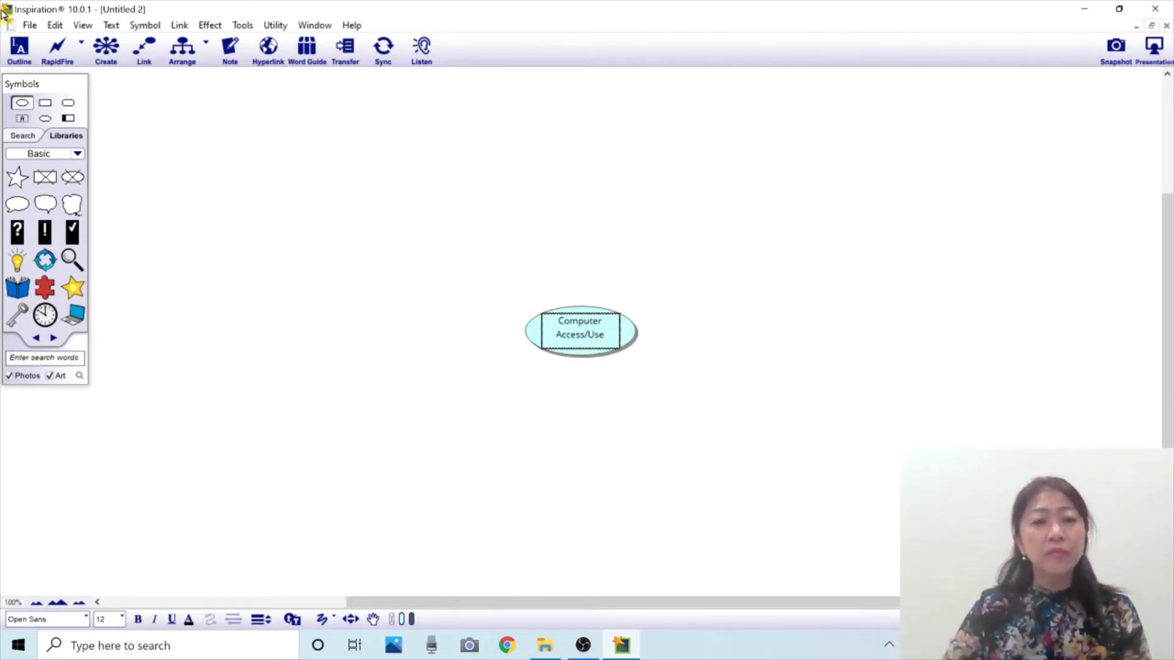
- Use RapidFire on the main idea to add two linked subtopics, "Input" and "Output"
{"action": "left_click", "coordinate": [59, 54]}
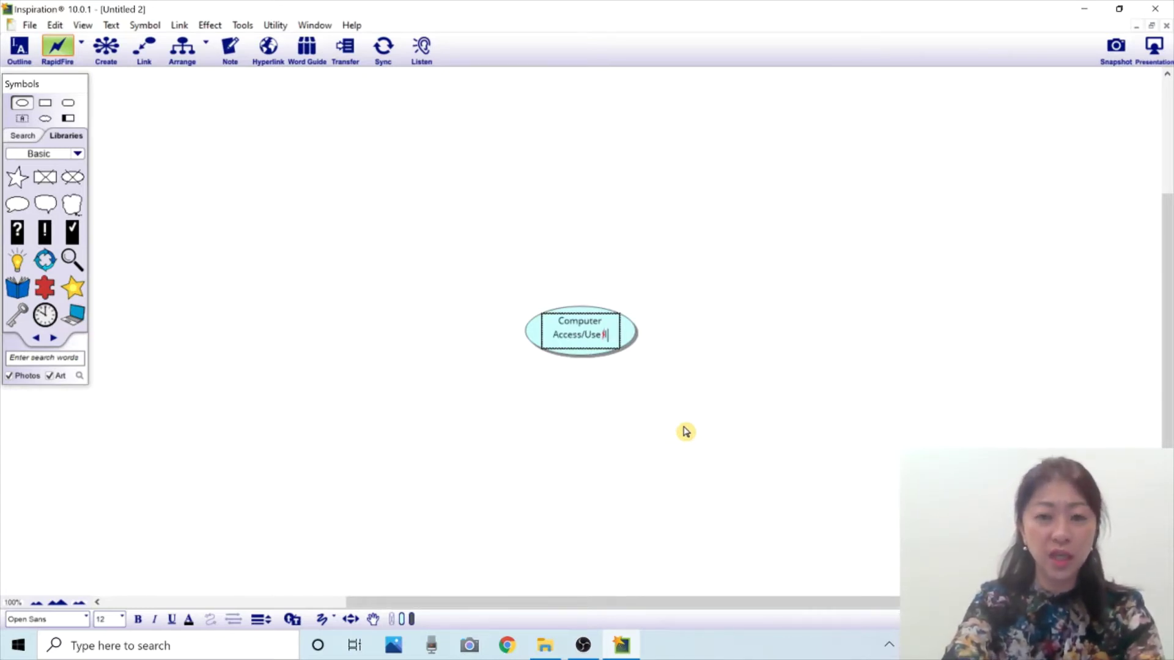
{"action": "type", "text": "Input"}
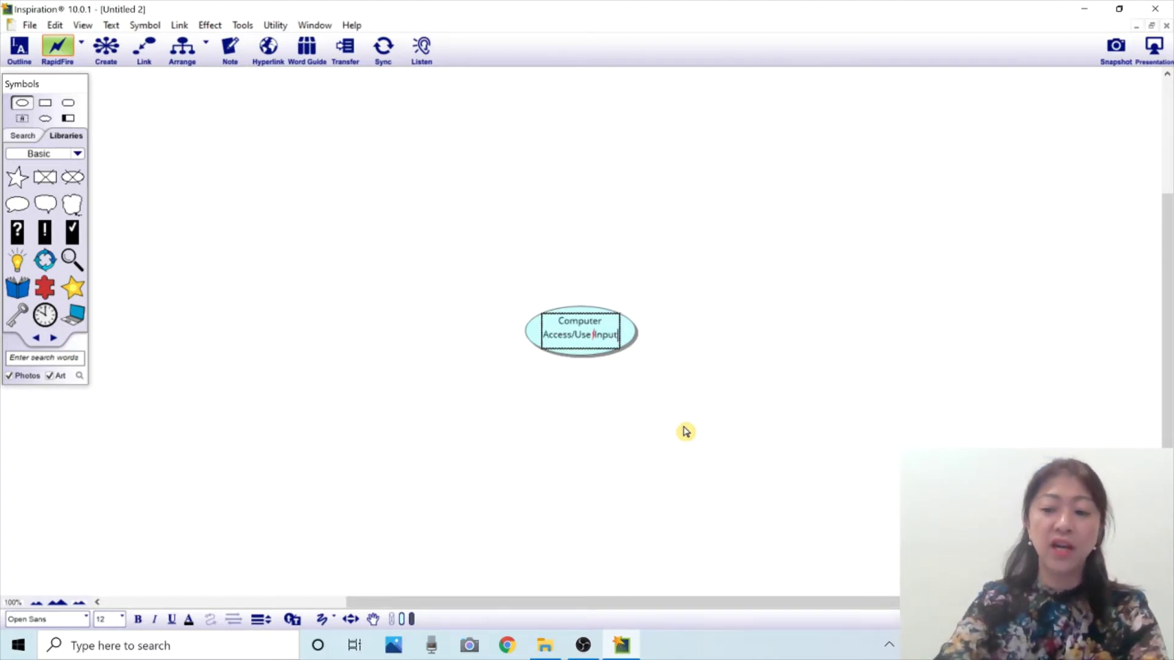
{"action": "key", "text": "Return"}
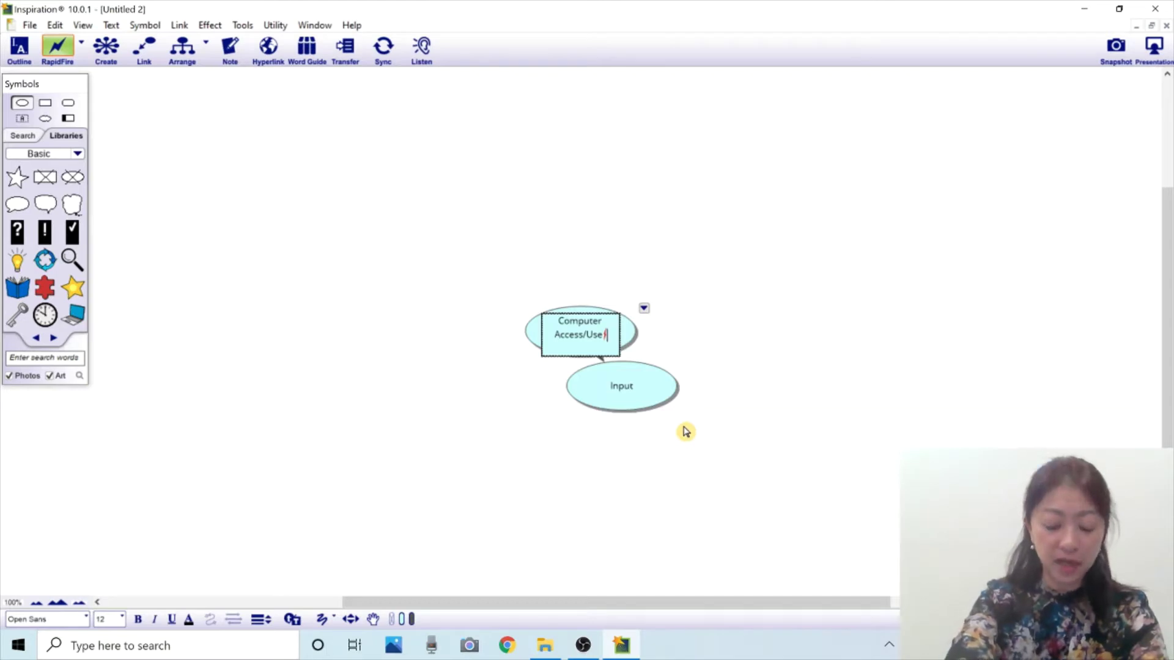
{"action": "type", "text": "Out"}
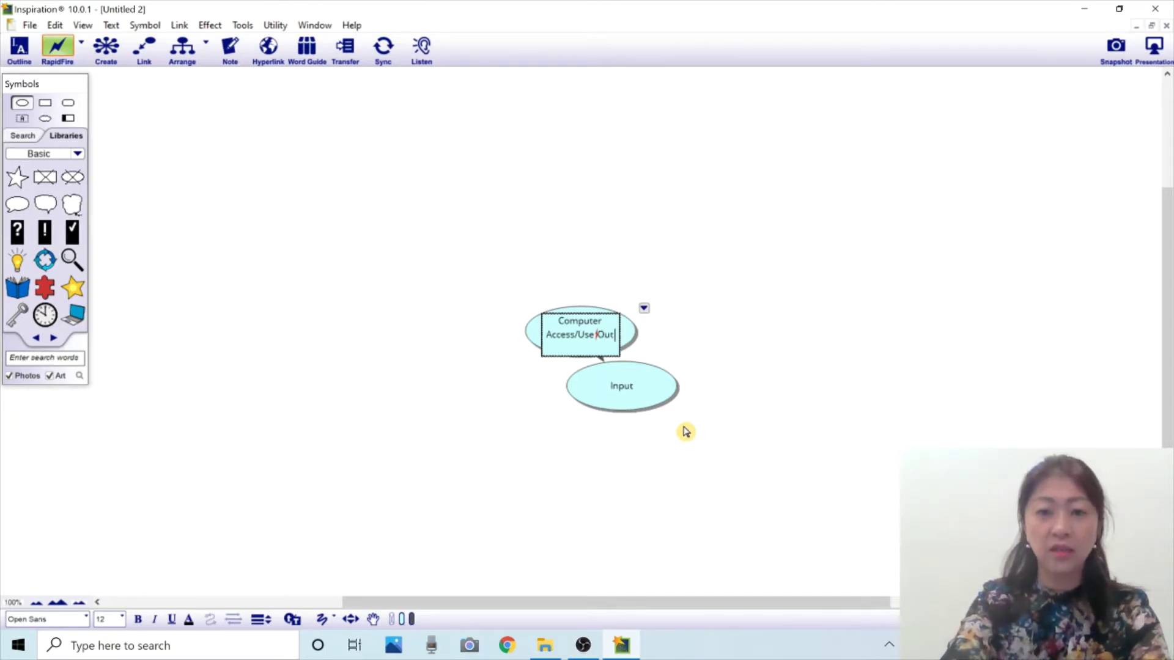
{"action": "type", "text": "put"}
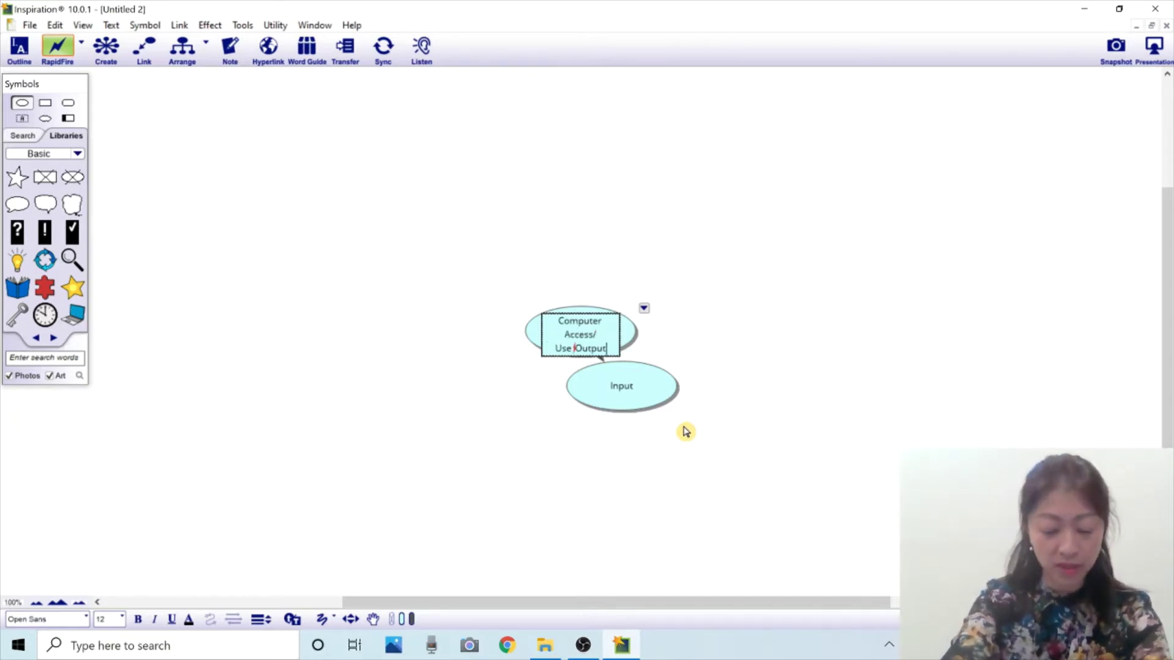
{"action": "key", "text": "Return"}
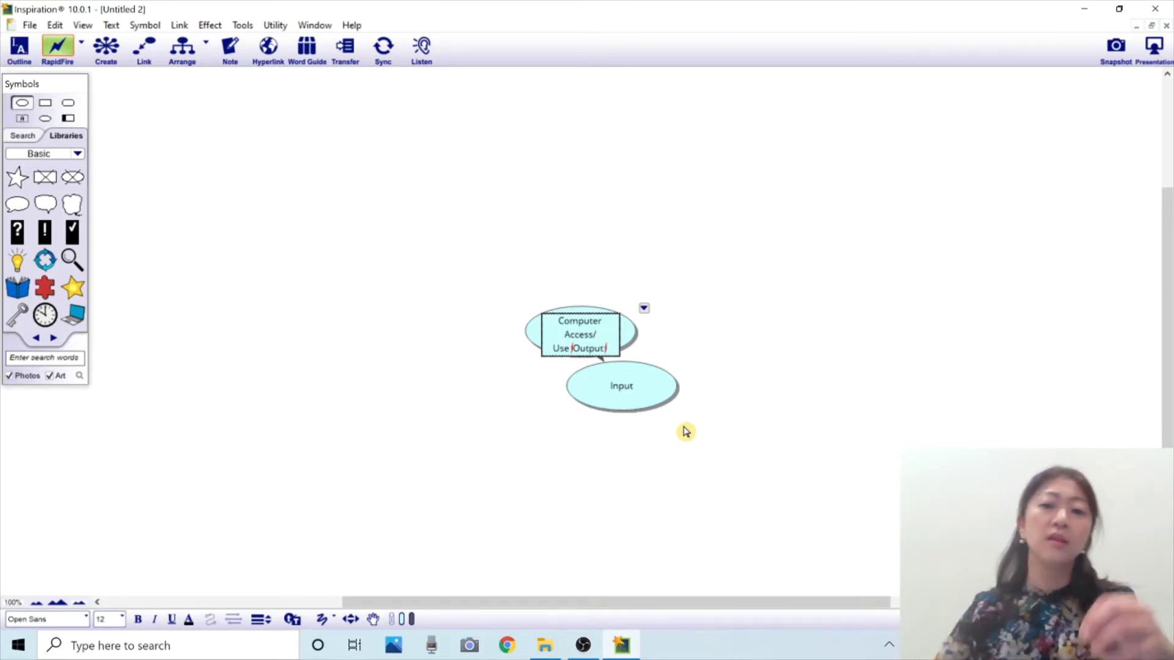
{"action": "key", "text": "Return"}
- Move Output below and left of the main idea, and Input below and right of it
{"action": "left_click", "coordinate": [503, 282]}
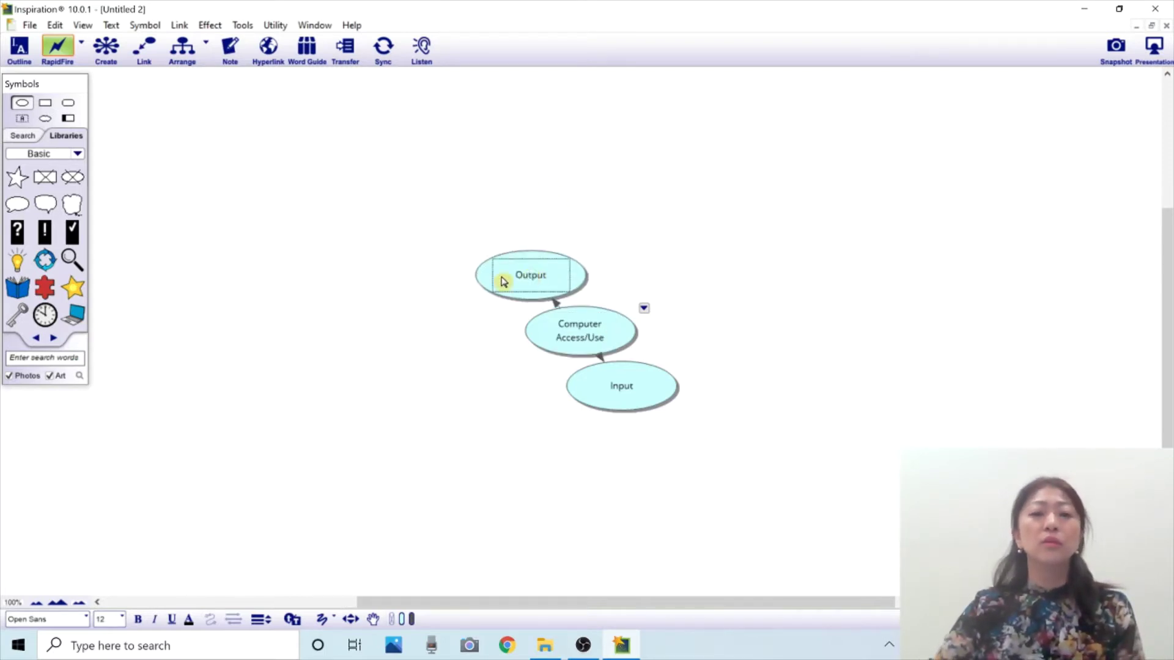
{"action": "left_click_drag", "start_coordinate": [503, 282], "coordinate": [438, 395]}
{"action": "left_click_drag", "start_coordinate": [634, 386], "coordinate": [681, 422]}
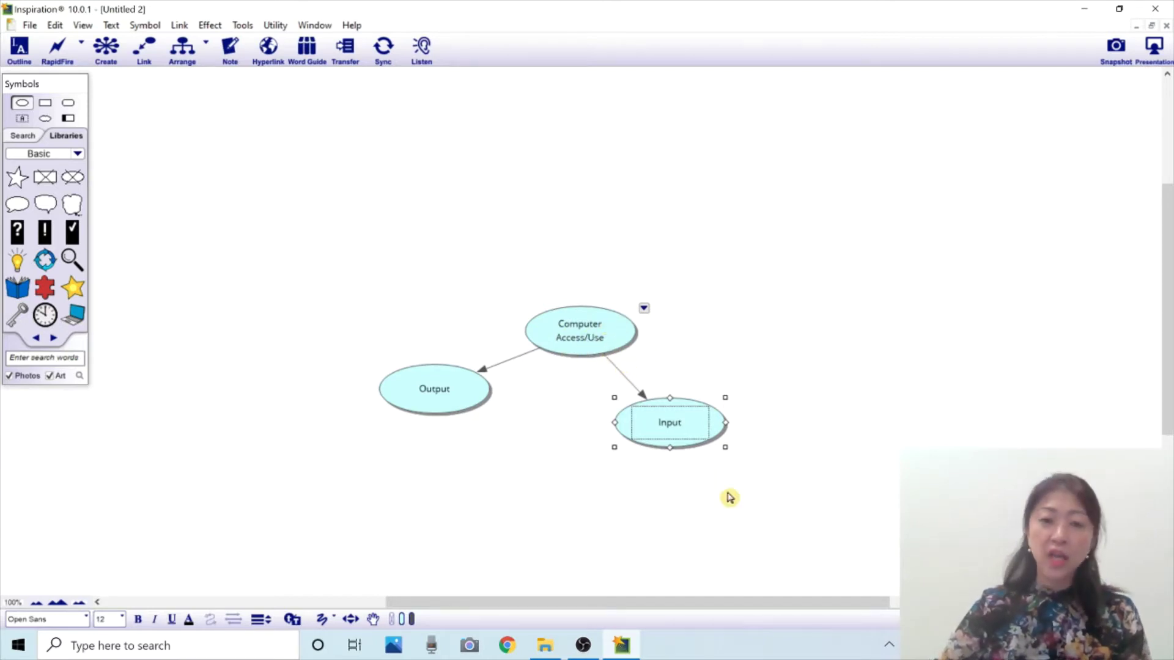
- Use RapidFire on Input to add linked subtopics "Keyboard" and "Mouse", and move Mouse below and left of Input
{"action": "left_click", "coordinate": [675, 429]}
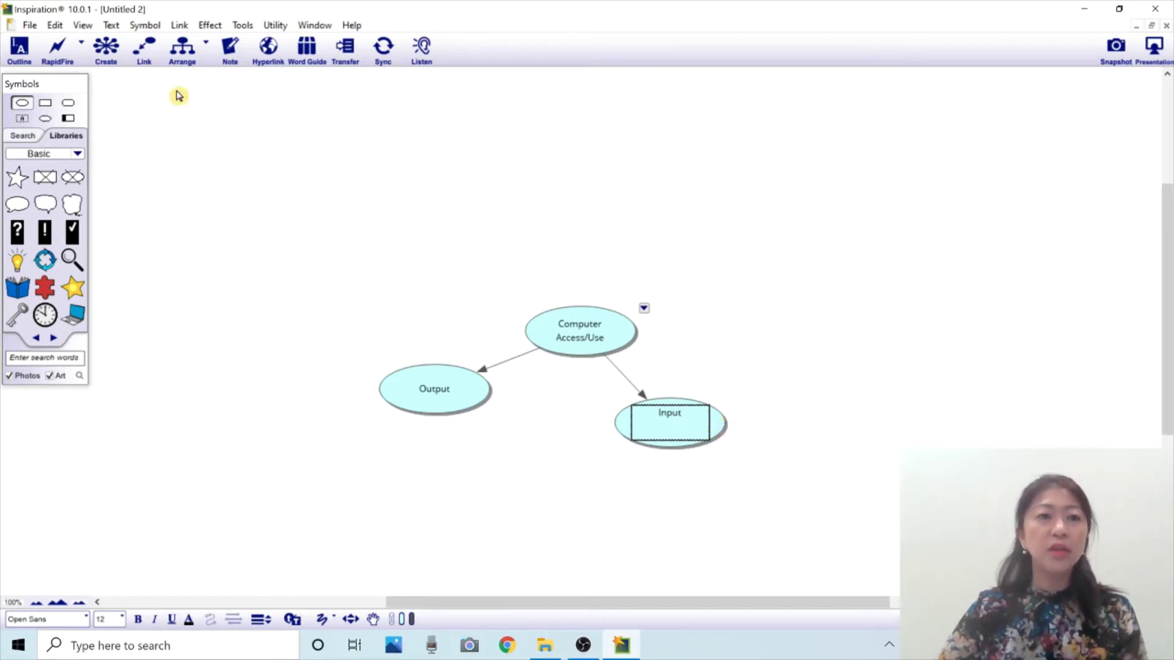
{"action": "left_click", "coordinate": [61, 53]}
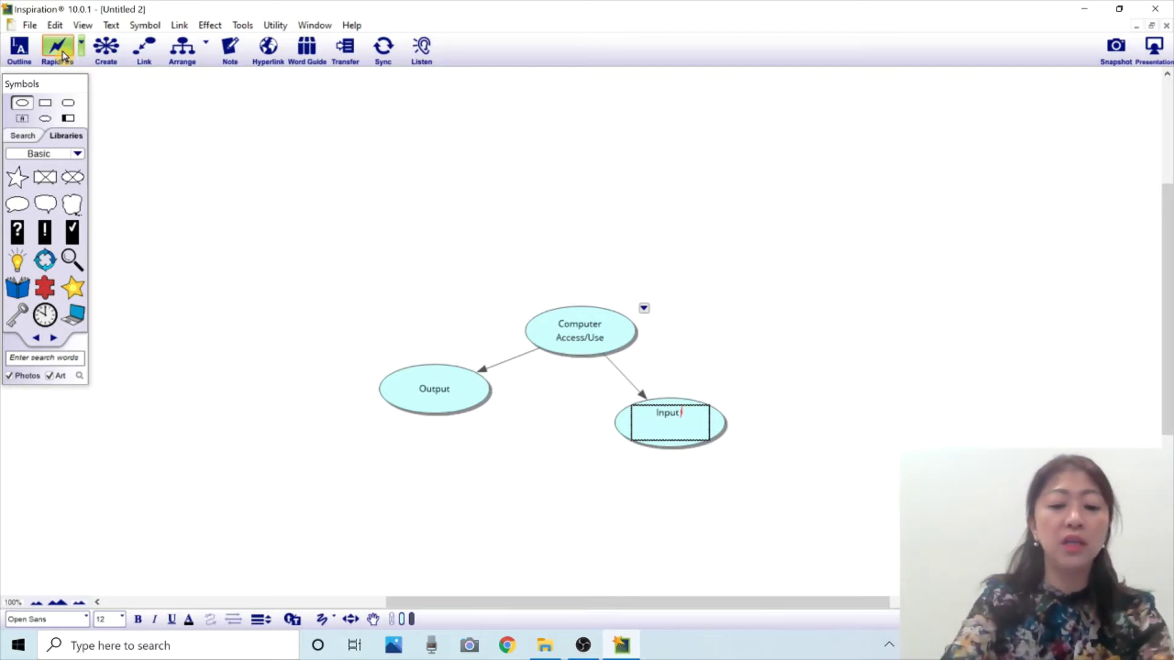
{"action": "type", "text": "Keyboard"}
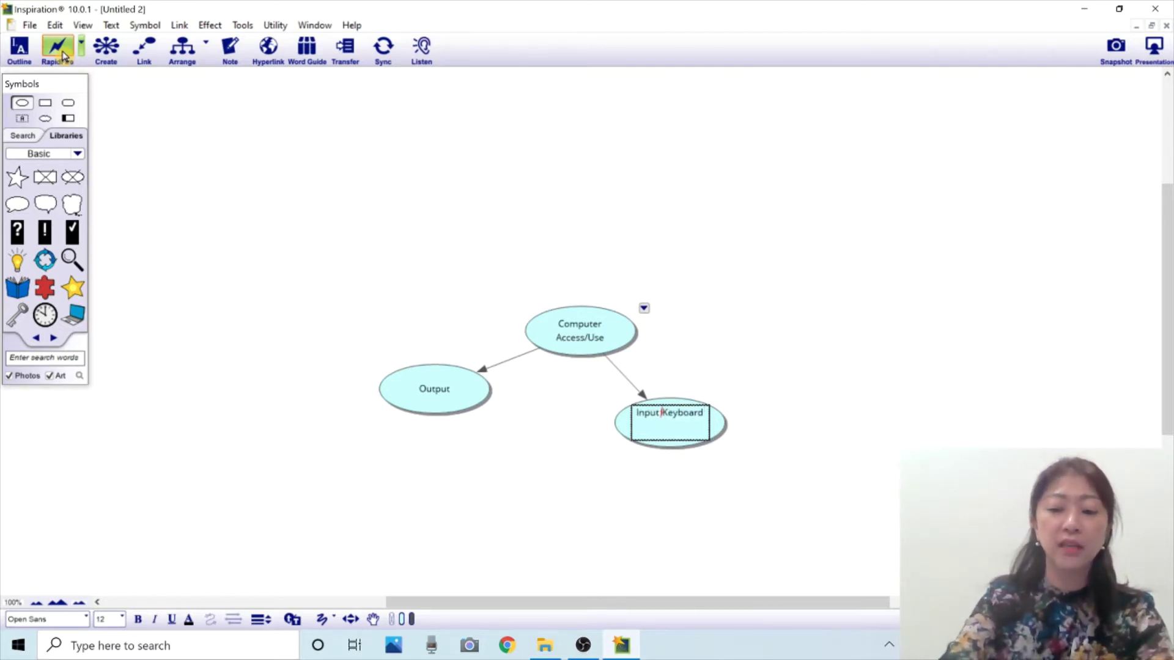
{"action": "key", "text": "Return"}
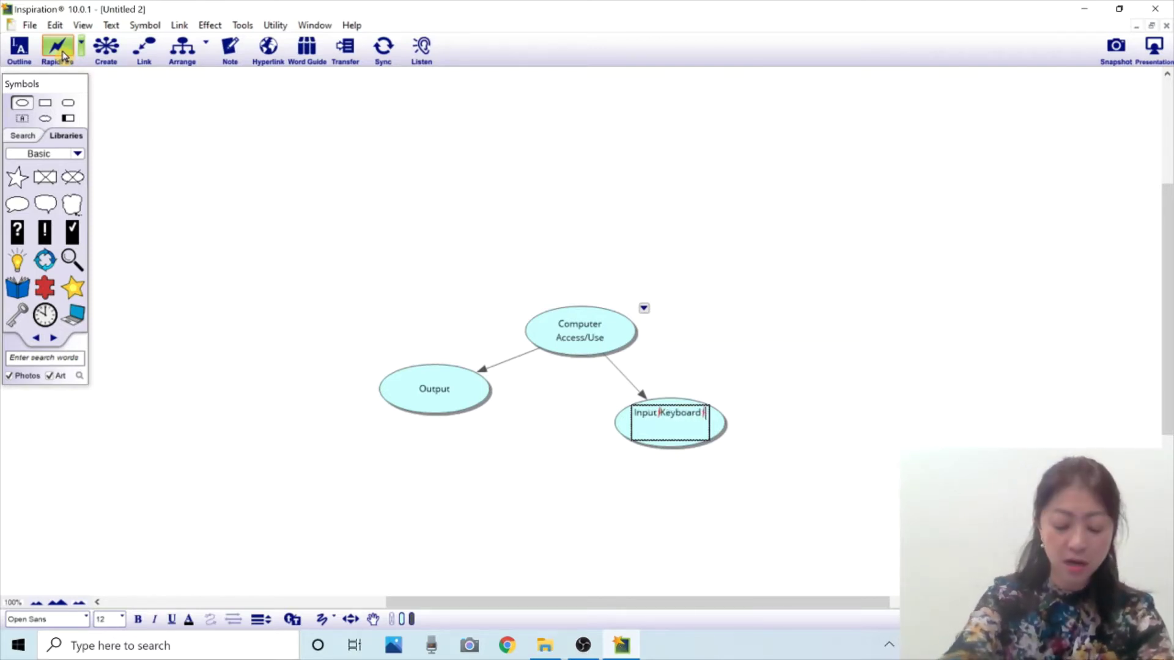
{"action": "type", "text": "Mouse"}
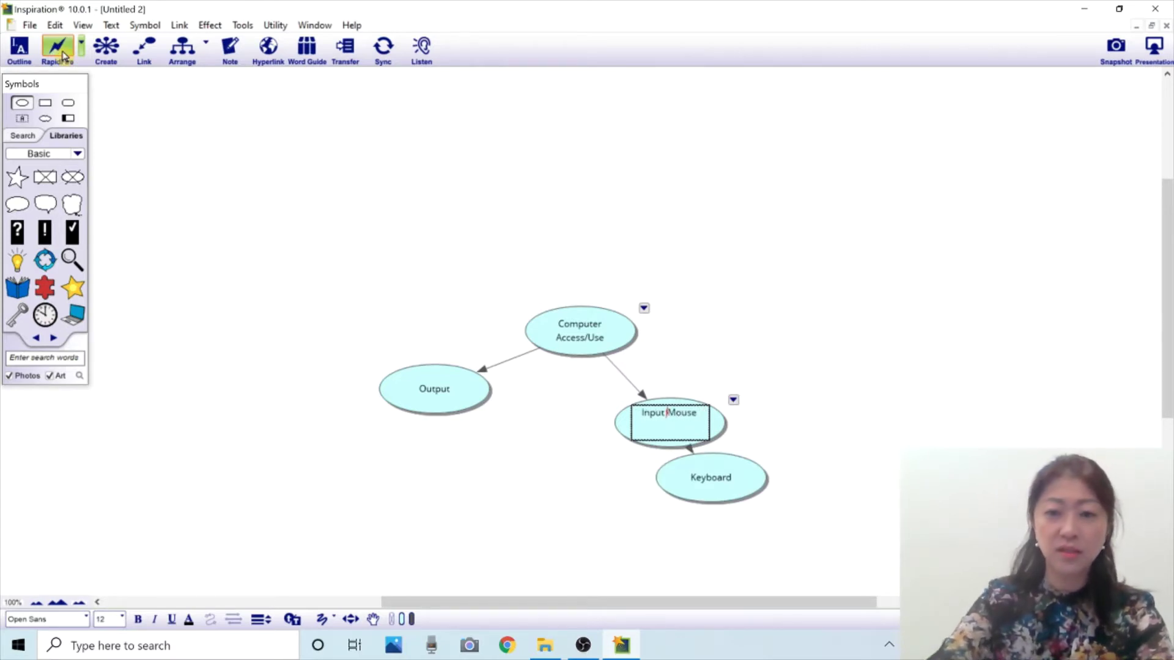
{"action": "key", "text": "Return"}
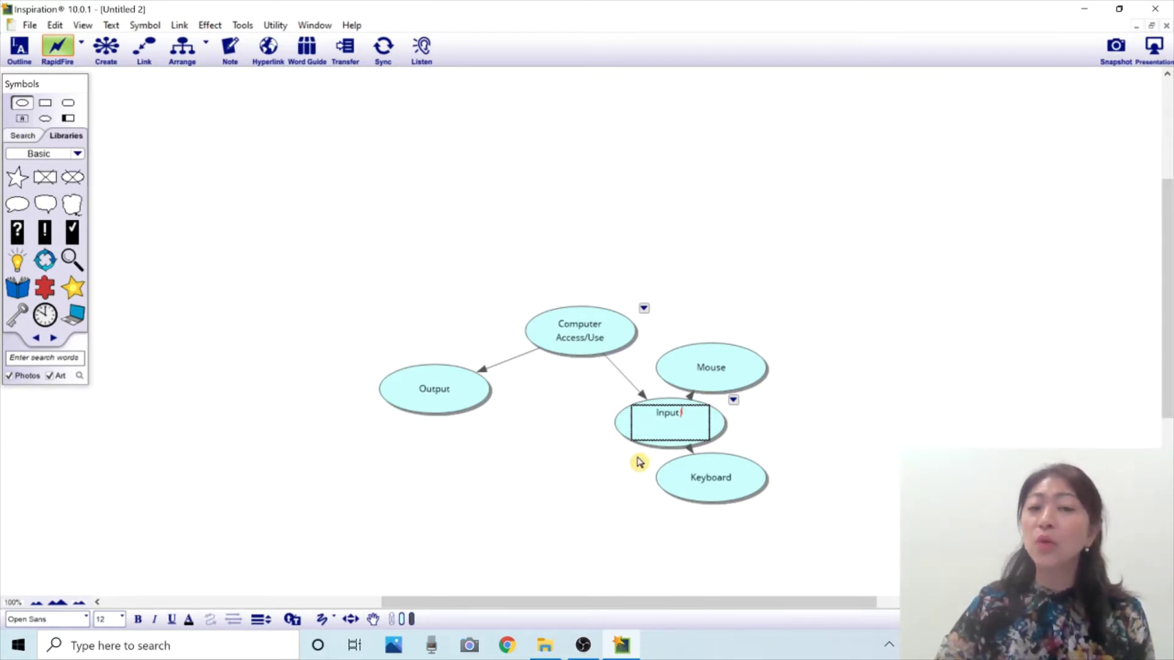
{"action": "left_click_drag", "start_coordinate": [725, 374], "coordinate": [600, 497]}
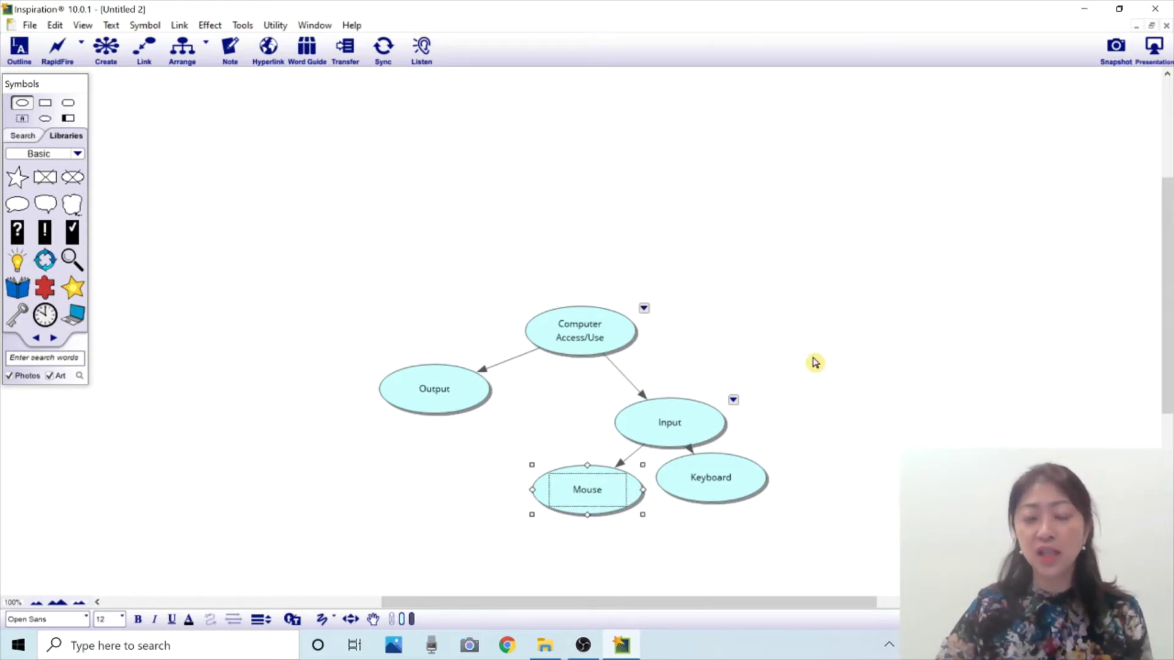
- Add an unlinked symbol labelled "Voice" in the empty space to the right of the main idea
{"action": "left_click", "coordinate": [763, 334]}
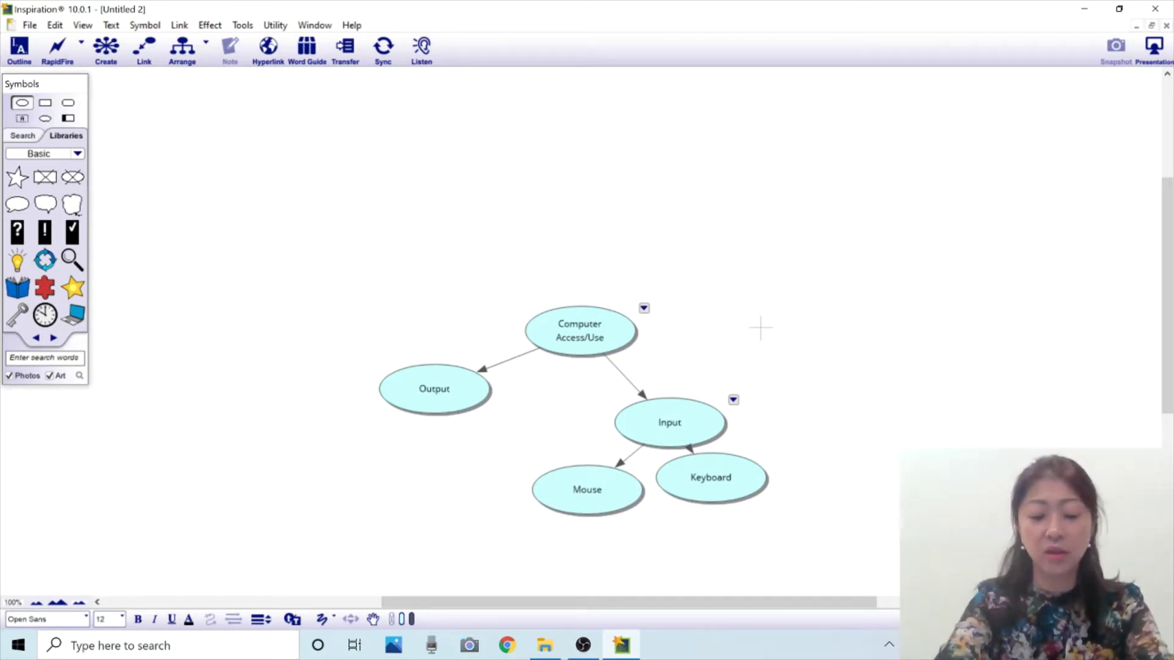
{"action": "type", "text": "vo"}
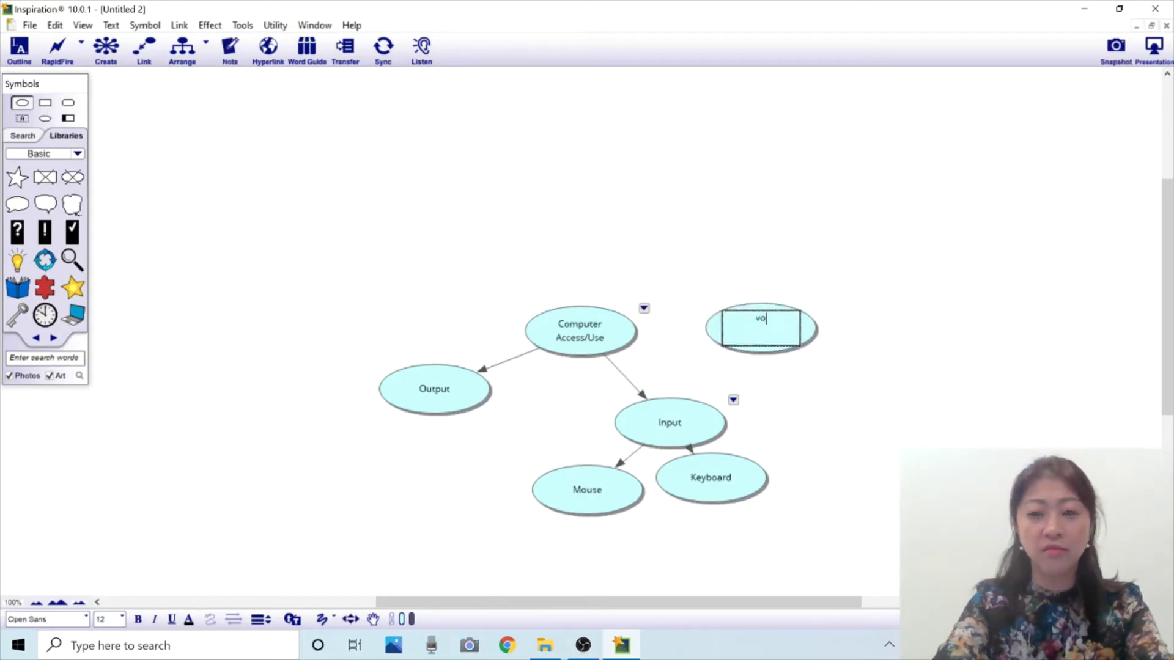
{"action": "key", "text": "BackSpace"}
{"action": "key", "text": "BackSpace"}
{"action": "type", "text": "V"}
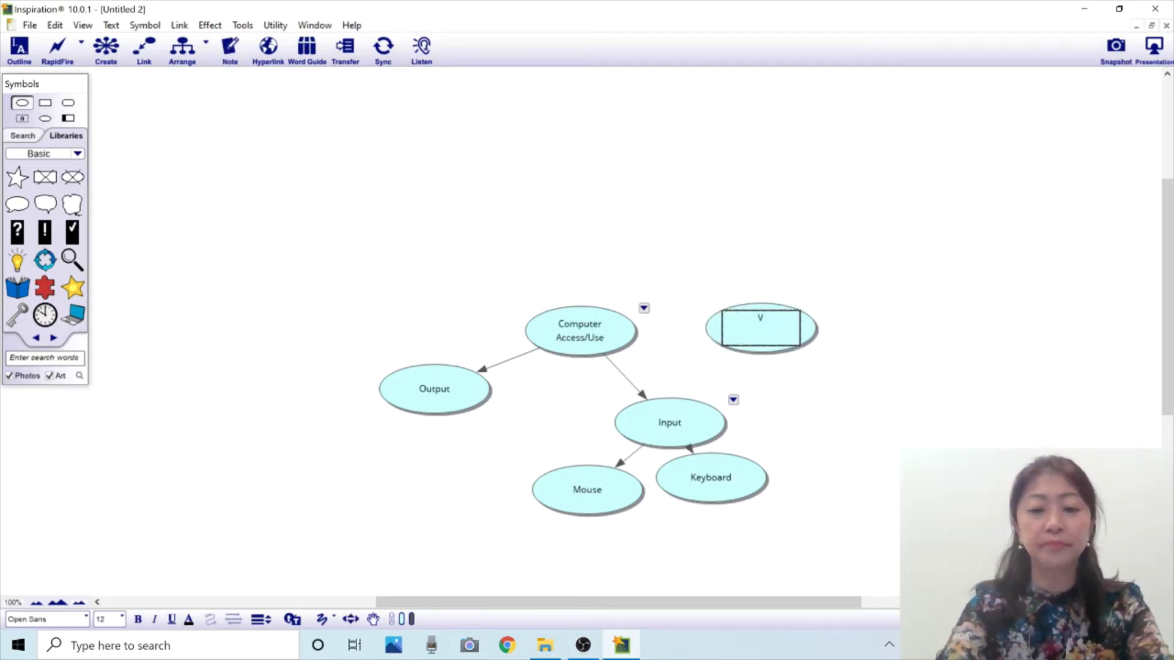
{"action": "type", "text": "oice"}
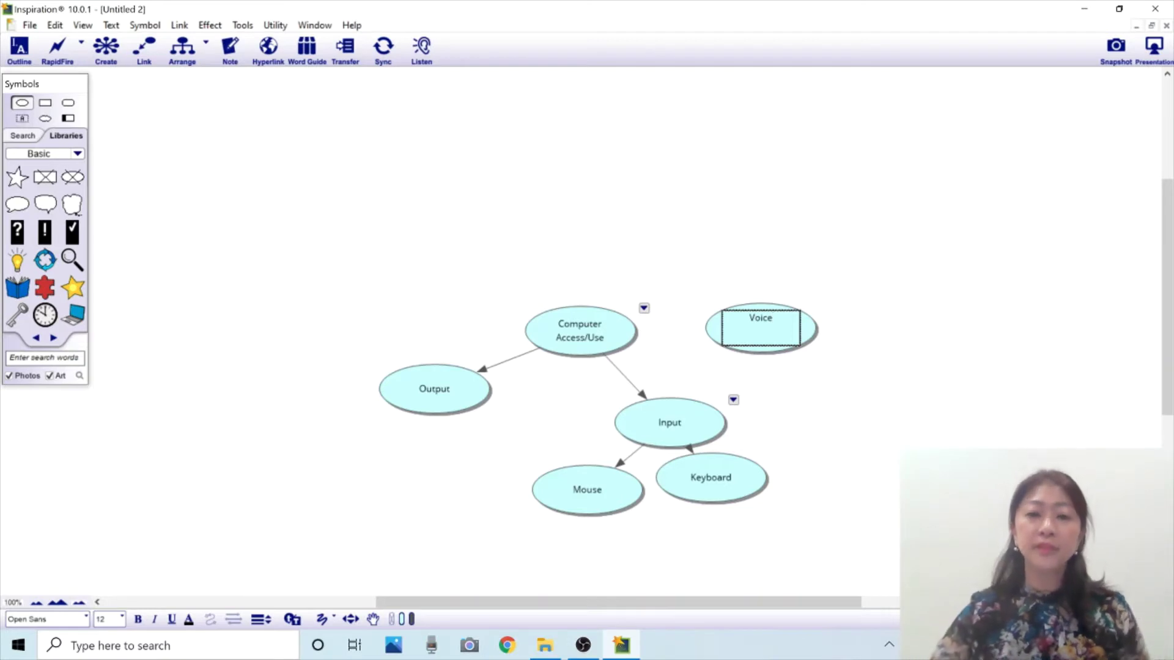
{"action": "left_click", "coordinate": [875, 375]}
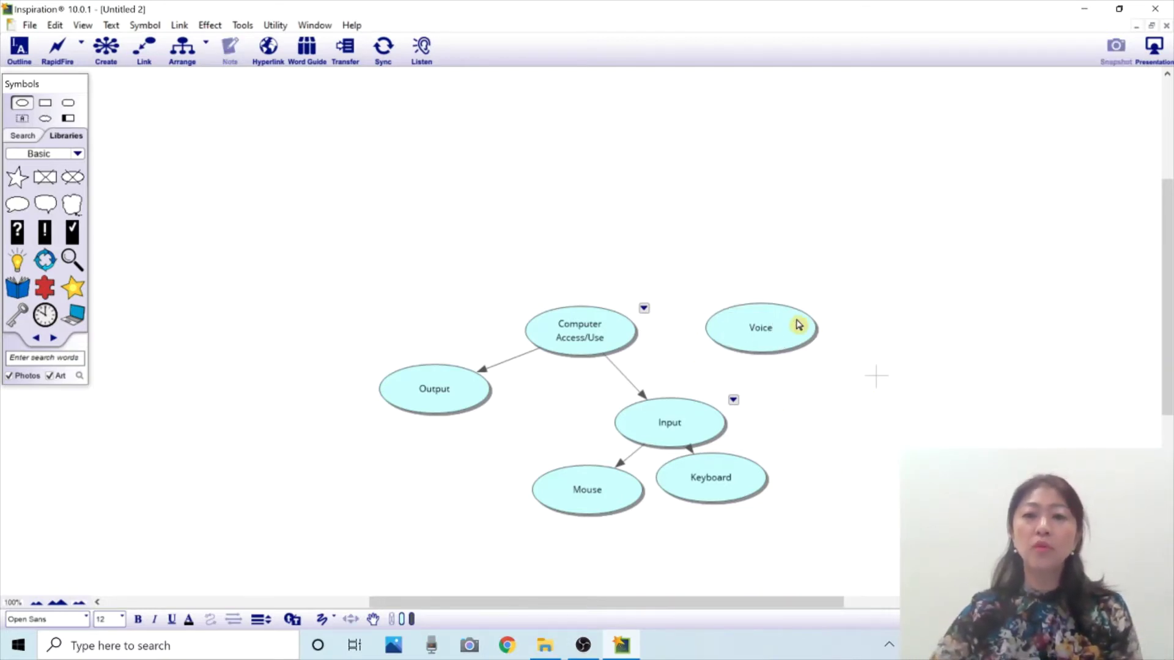
- Move Voice down to the right of Input, and shift Keyboard and Mouse lower to space them out beneath Input
{"action": "left_click_drag", "start_coordinate": [799, 325], "coordinate": [899, 459]}
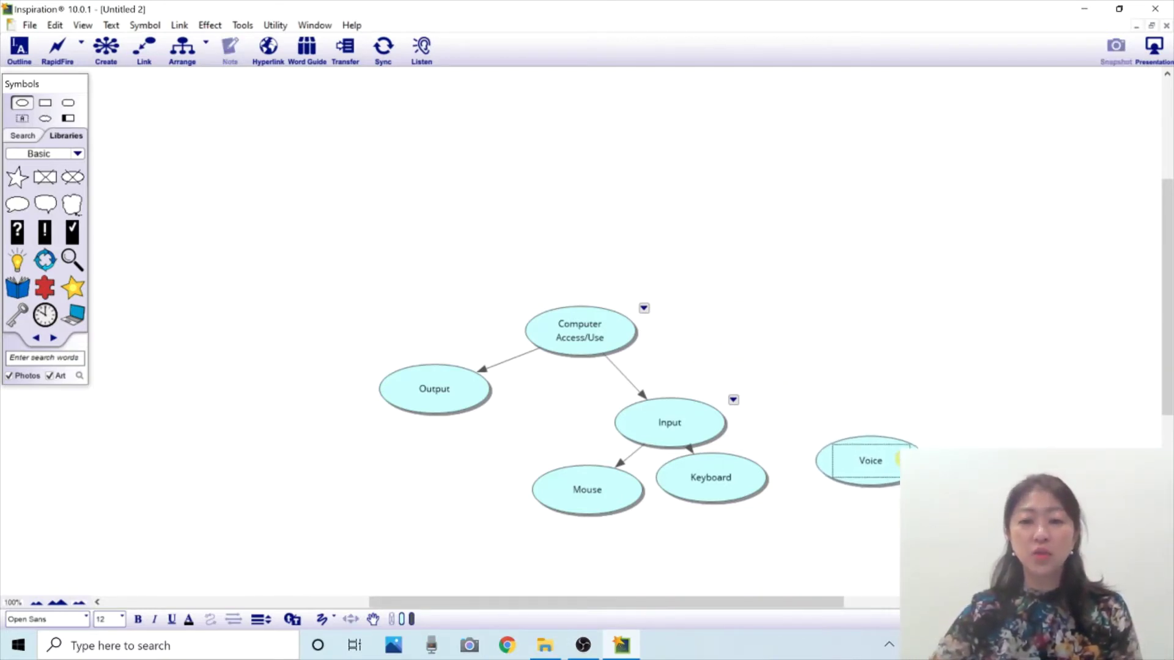
{"action": "left_click_drag", "start_coordinate": [713, 475], "coordinate": [745, 513]}
{"action": "left_click_drag", "start_coordinate": [608, 486], "coordinate": [611, 514]}
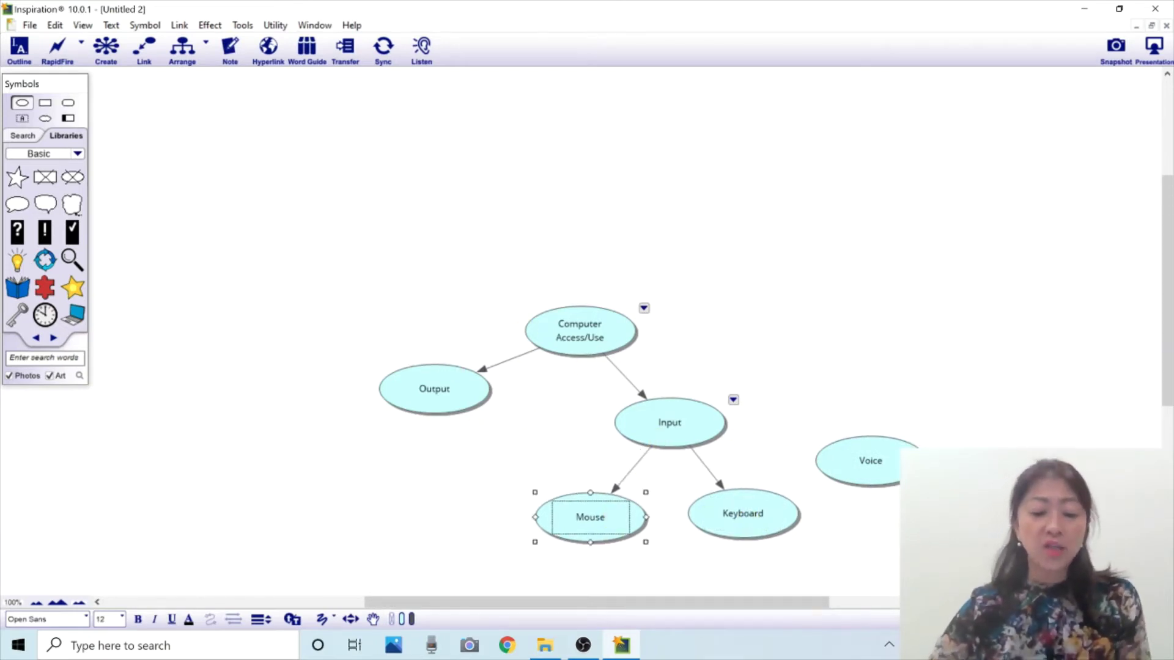
- Use RapidFire on Output to add the linked subtopics "Monitor", "Printer" and "Sounds"
{"action": "left_click", "coordinate": [434, 396]}
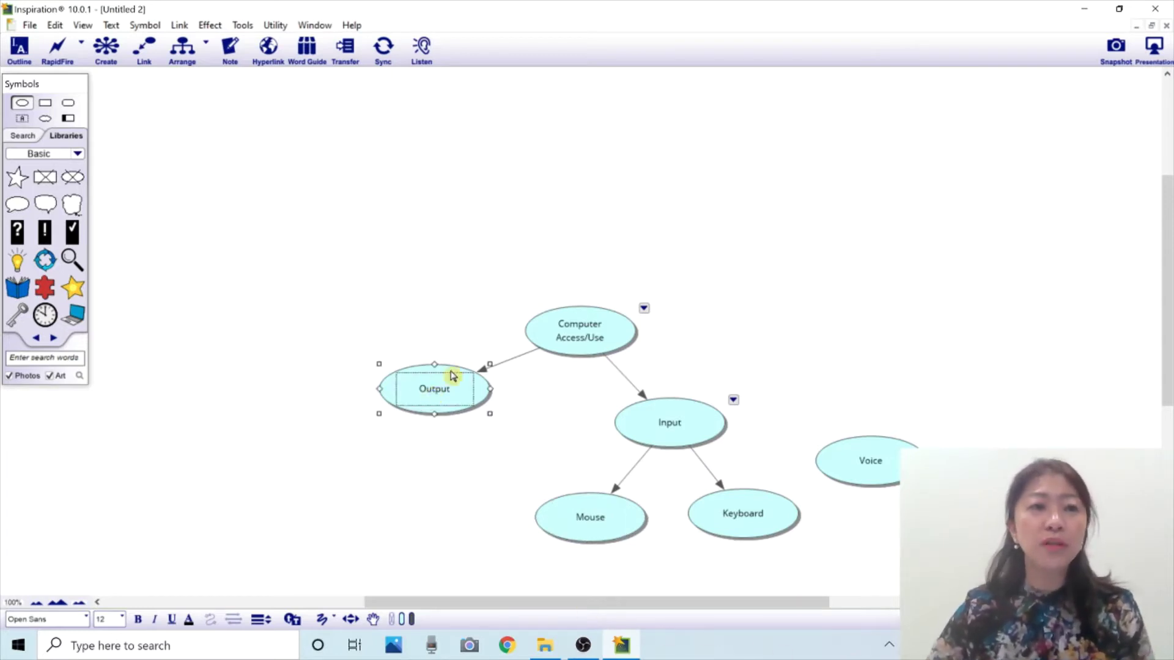
{"action": "left_click", "coordinate": [57, 48]}
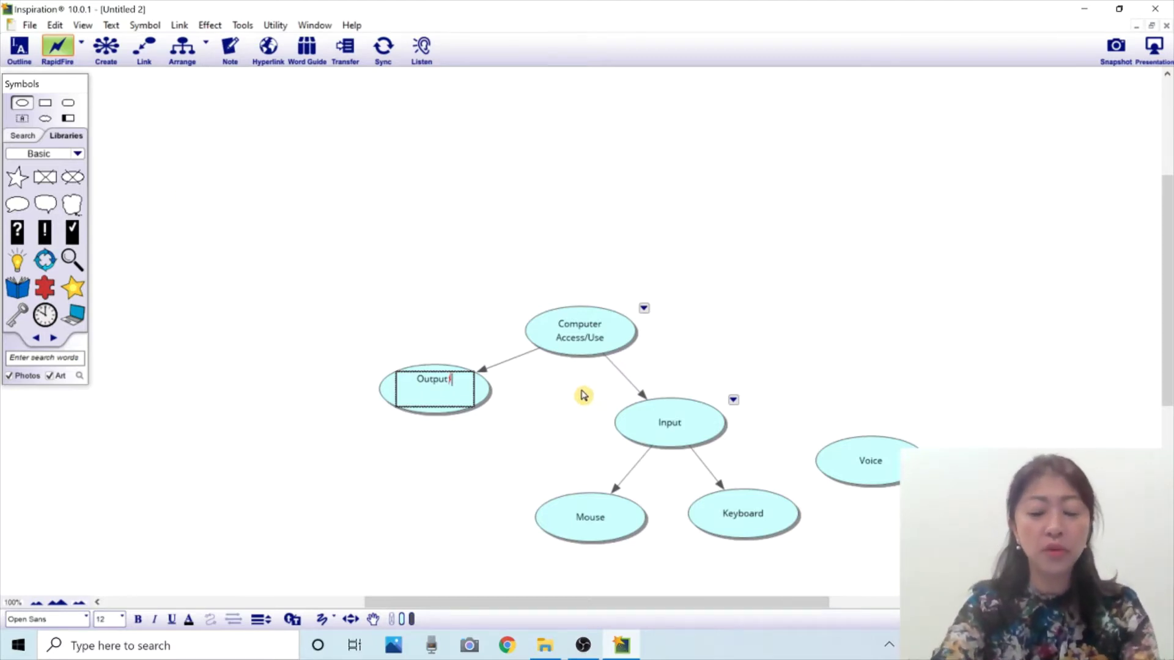
{"action": "type", "text": "Moni"}
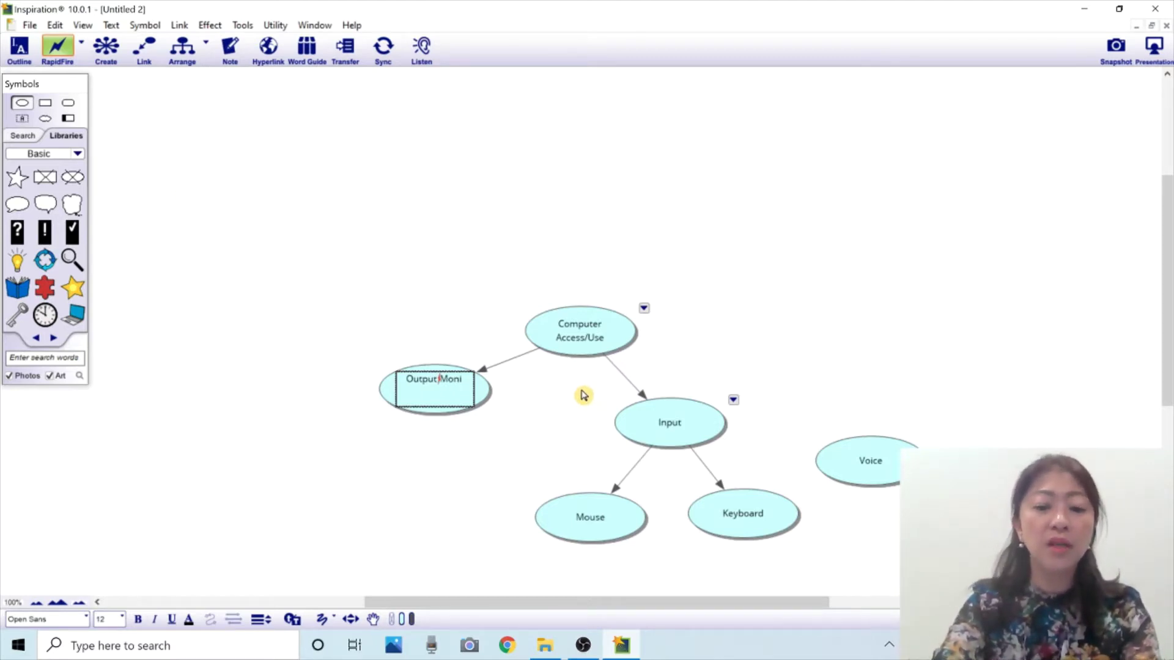
{"action": "type", "text": "tor/"}
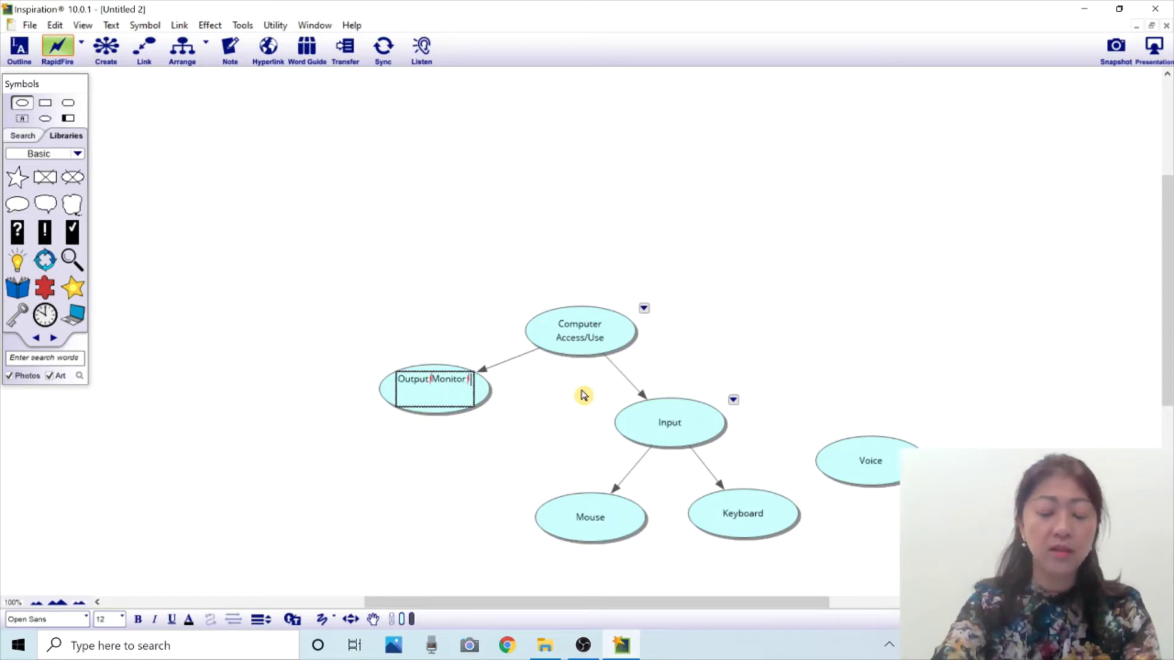
{"action": "key", "text": "Return"}
{"action": "type", "text": "Pi"}
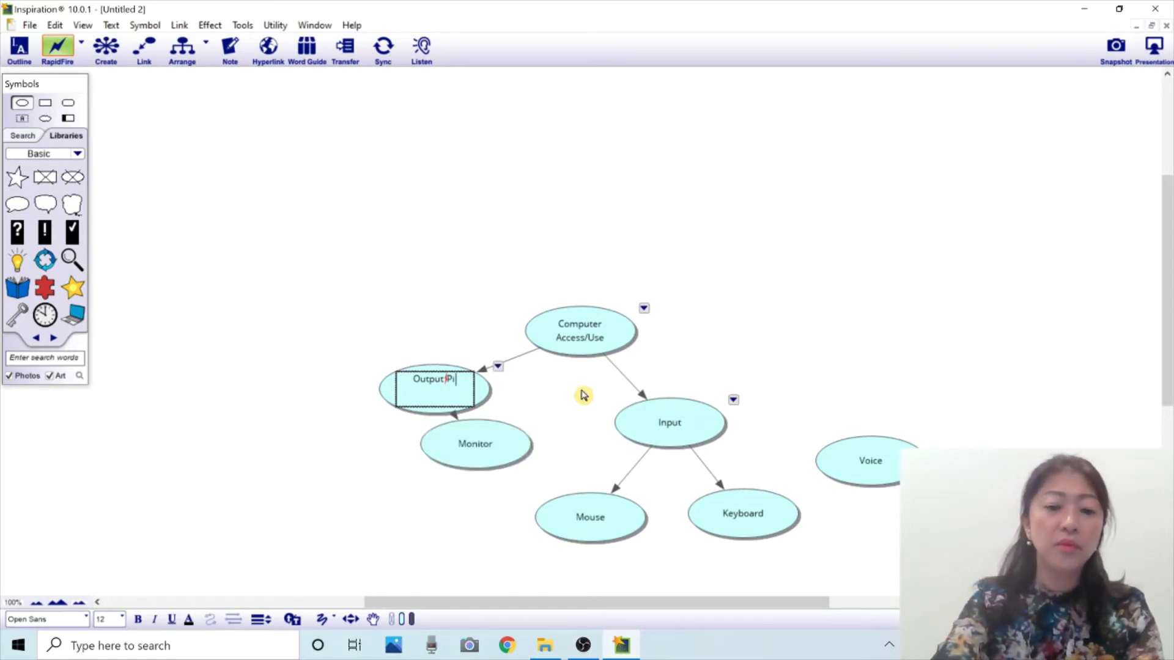
{"action": "key", "text": "BackSpace"}
{"action": "type", "text": "rinter/"}
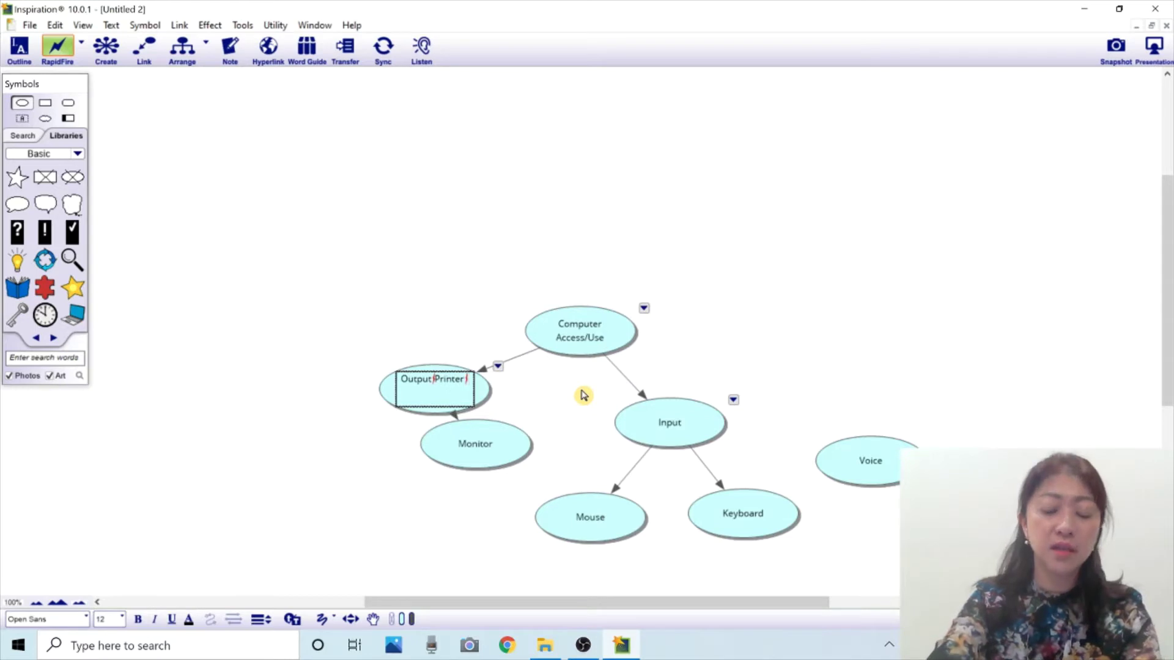
{"action": "key", "text": "Return"}
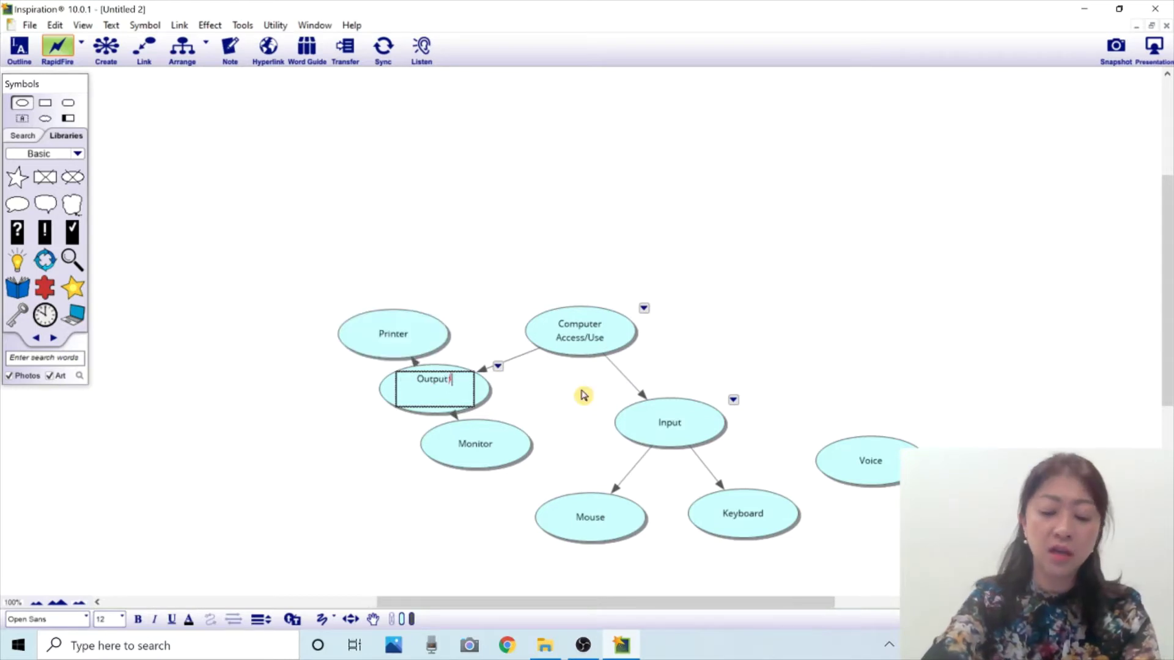
{"action": "type", "text": "Soun"}
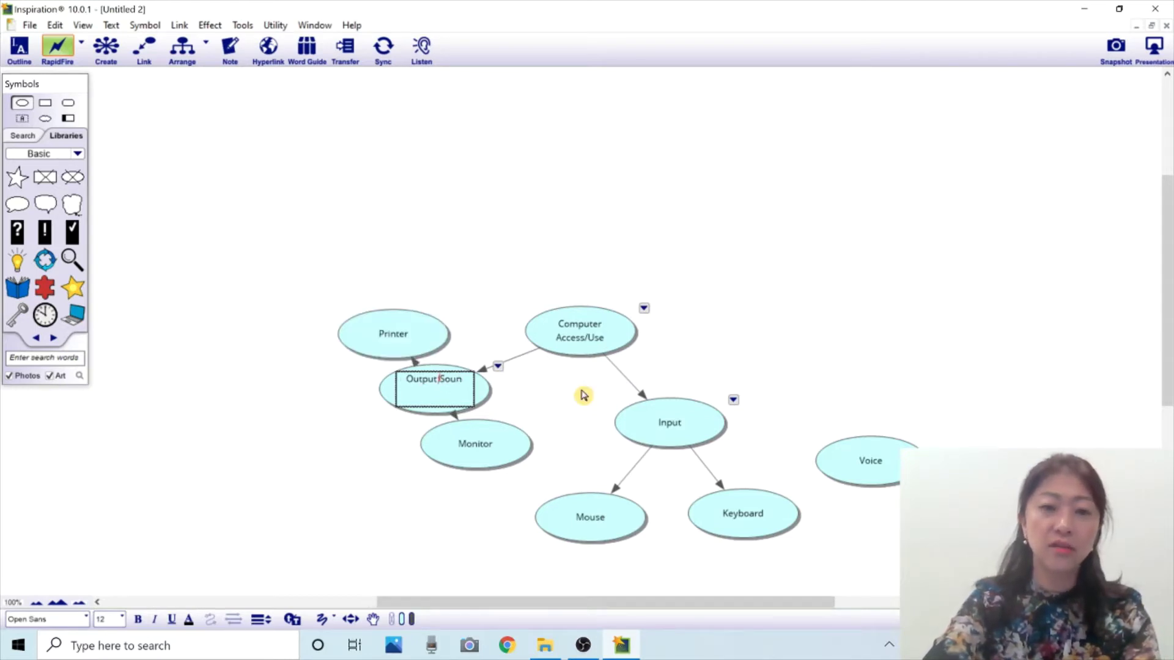
{"action": "type", "text": "ds/"}
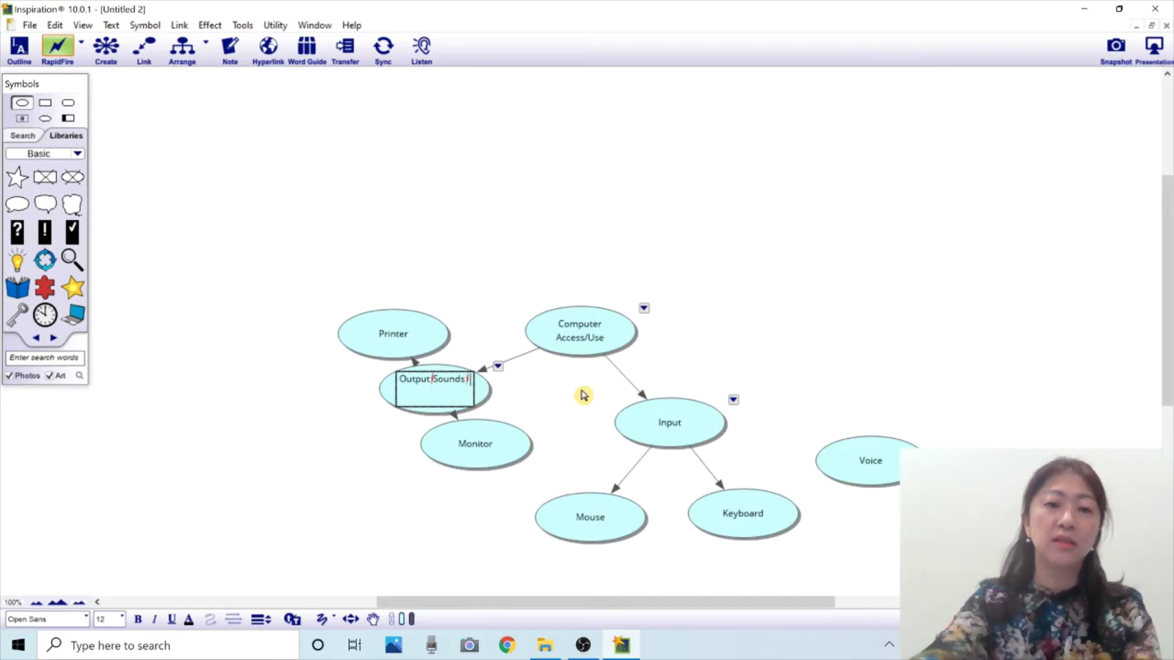
{"action": "key", "text": "Return"}
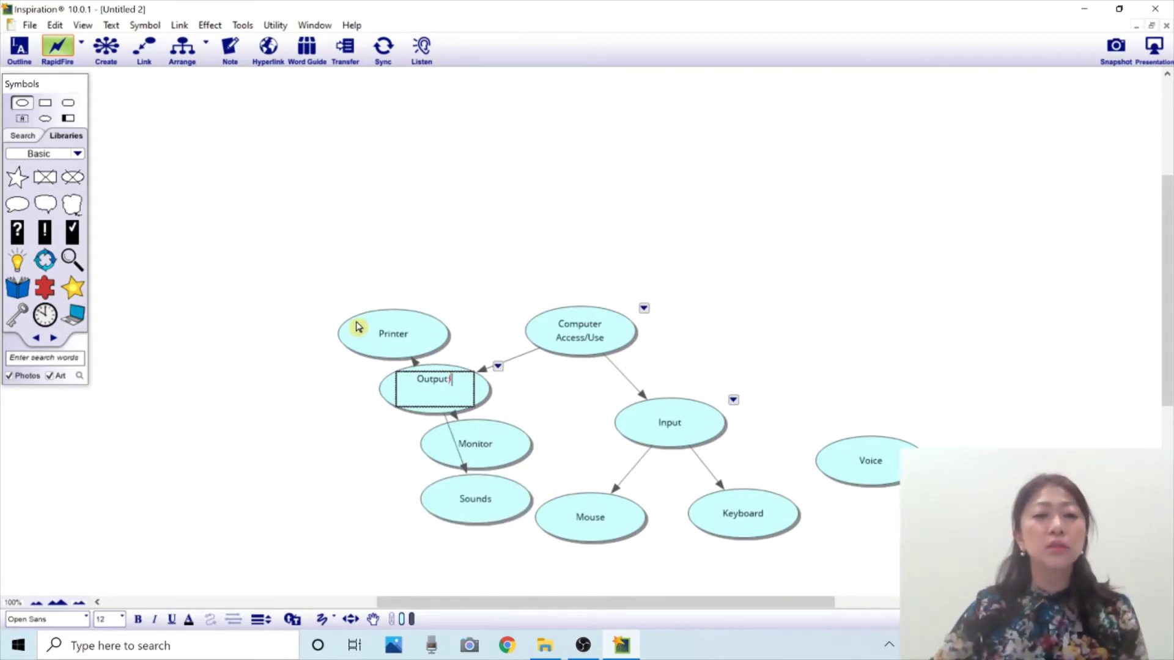
- Spread Output's subtopics beneath it, with Printer to the lower left, Sounds in the middle and Monitor to the lower right
{"action": "left_click_drag", "start_coordinate": [373, 332], "coordinate": [247, 463]}
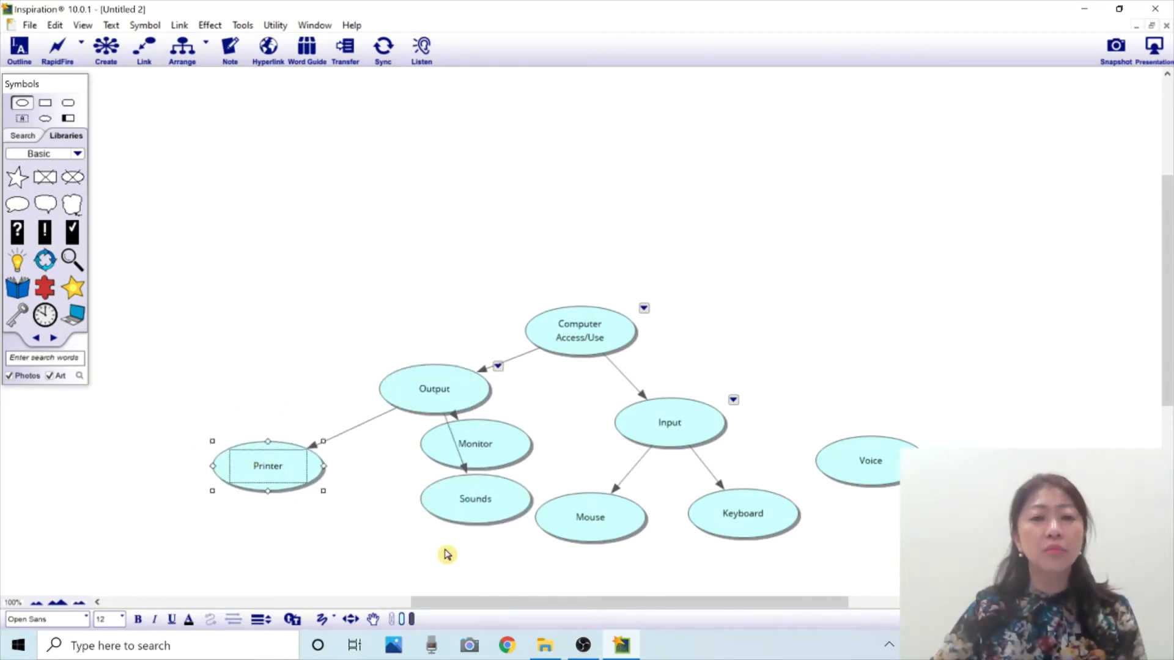
{"action": "left_click_drag", "start_coordinate": [457, 503], "coordinate": [361, 509]}
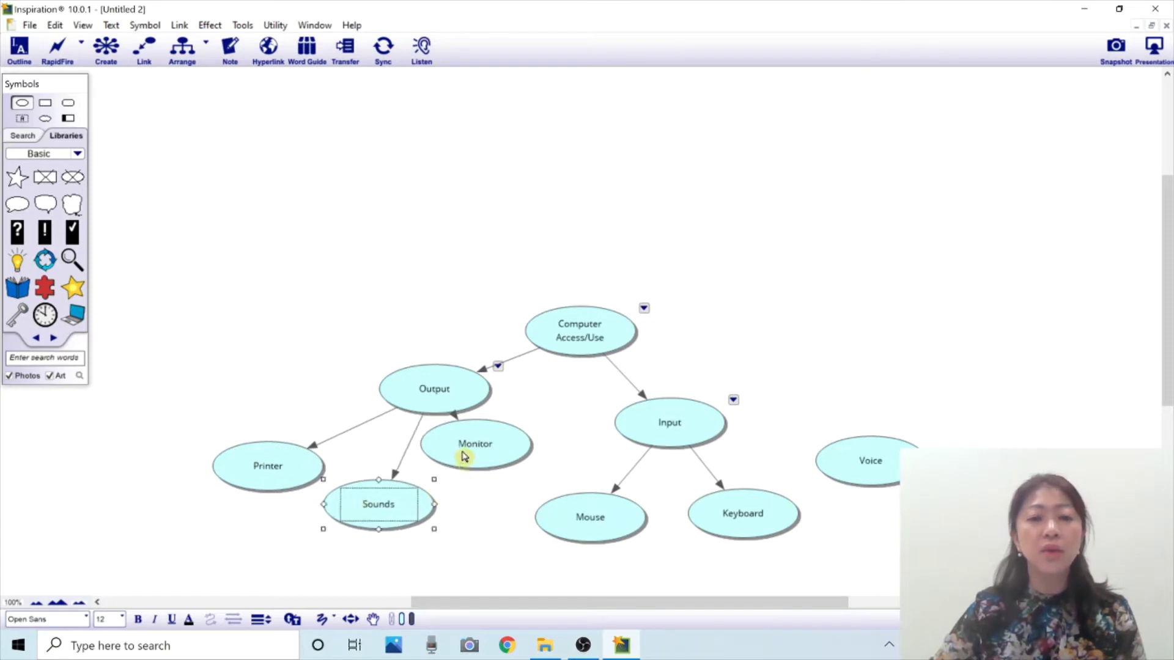
{"action": "left_click_drag", "start_coordinate": [464, 453], "coordinate": [472, 482]}
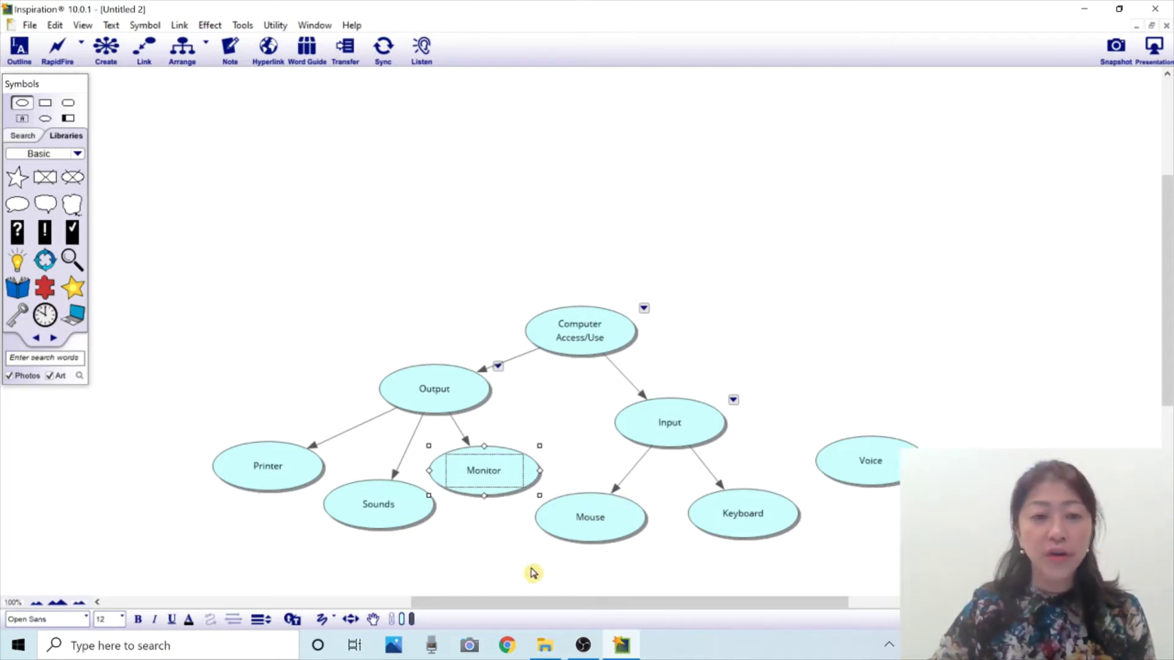
- Use RapidFire on Keyboard to add the linked subtopics "Standard" and "Expanded"
{"action": "left_click", "coordinate": [739, 513]}
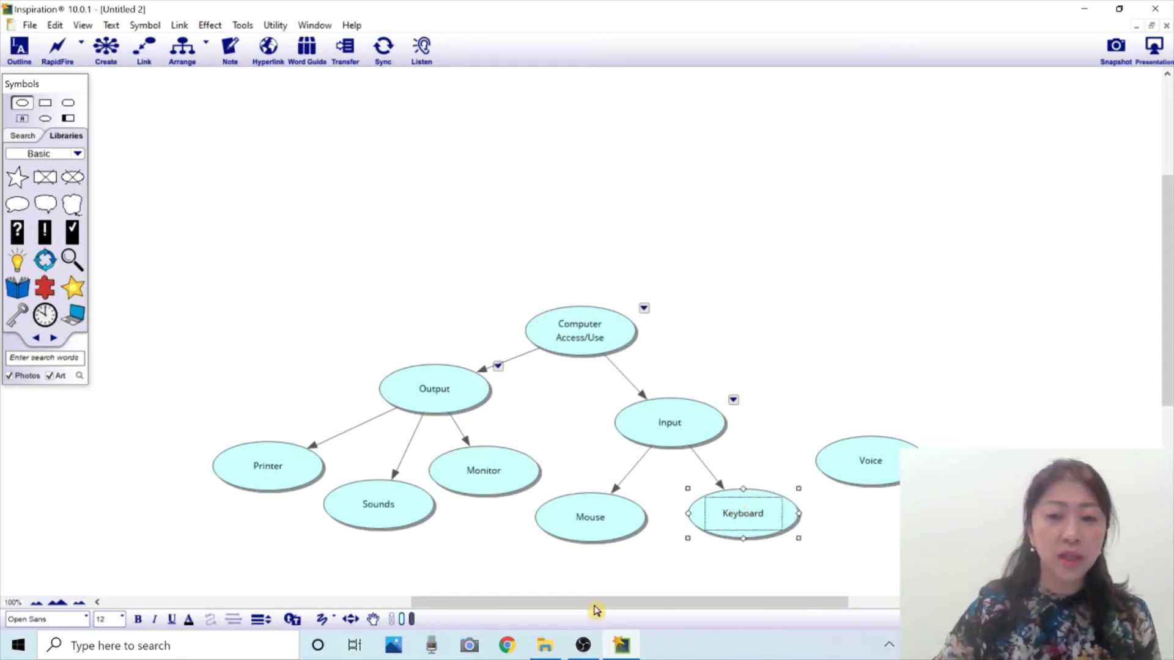
{"action": "left_click", "coordinate": [57, 48]}
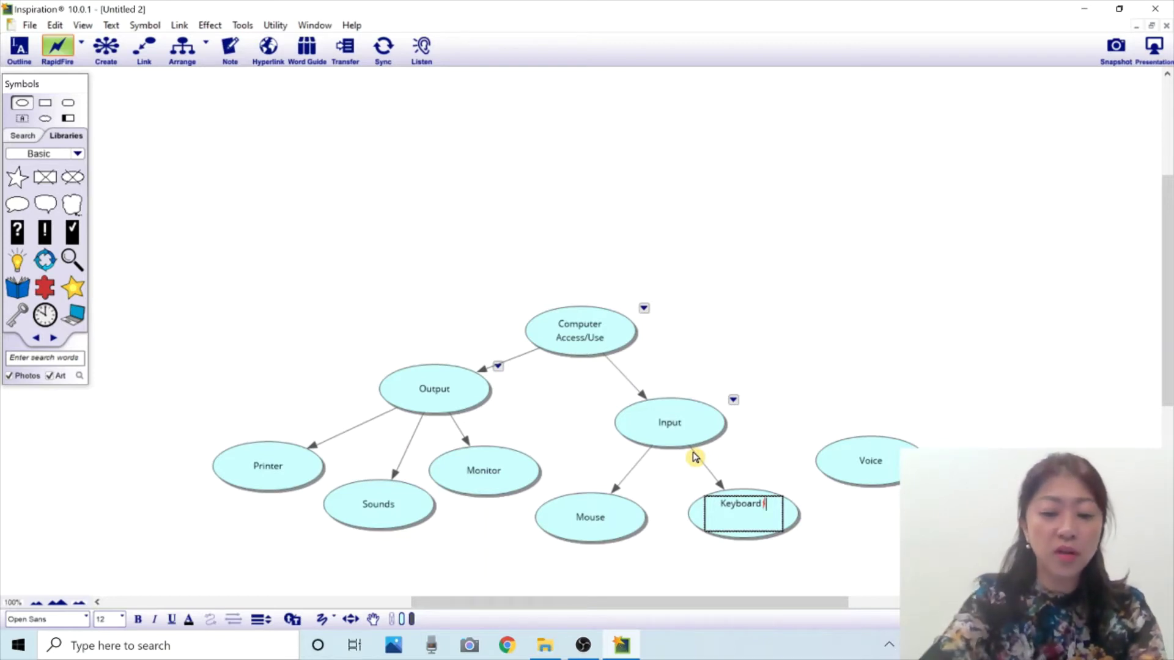
{"action": "type", "text": "St"}
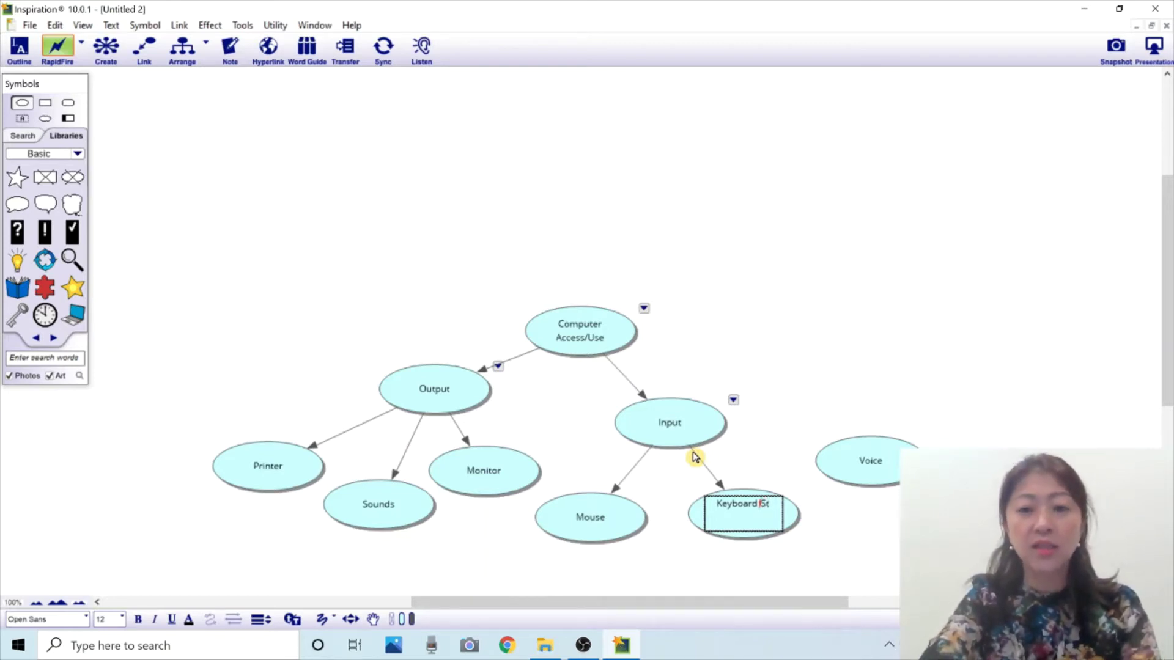
{"action": "type", "text": "andard/"}
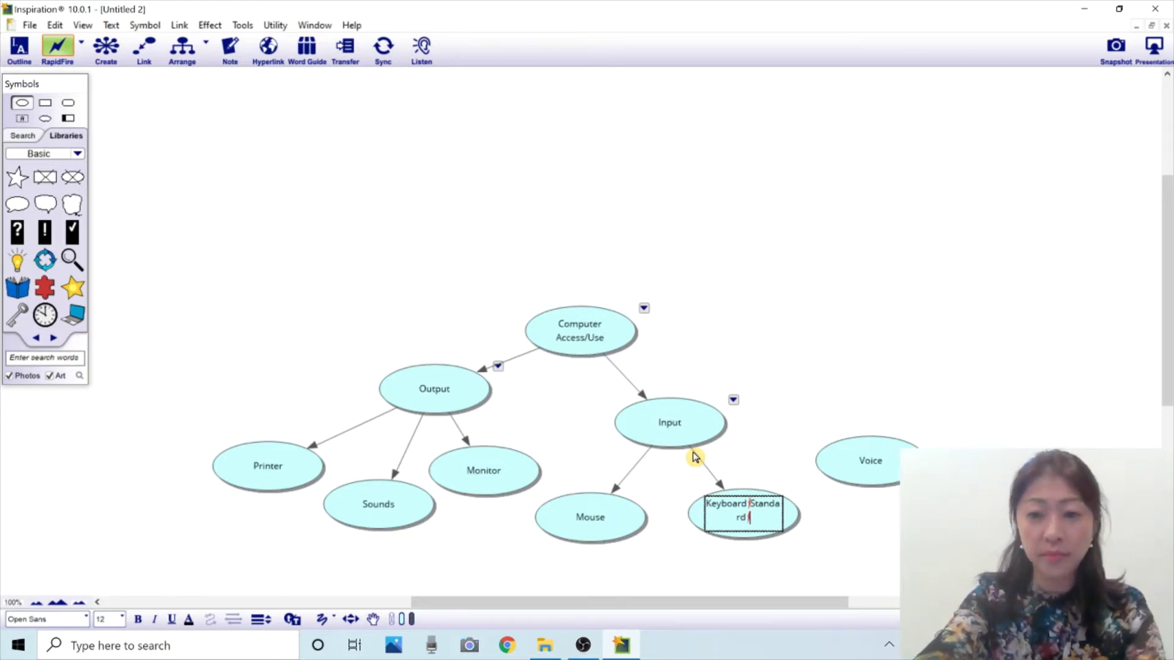
{"action": "key", "text": "Return"}
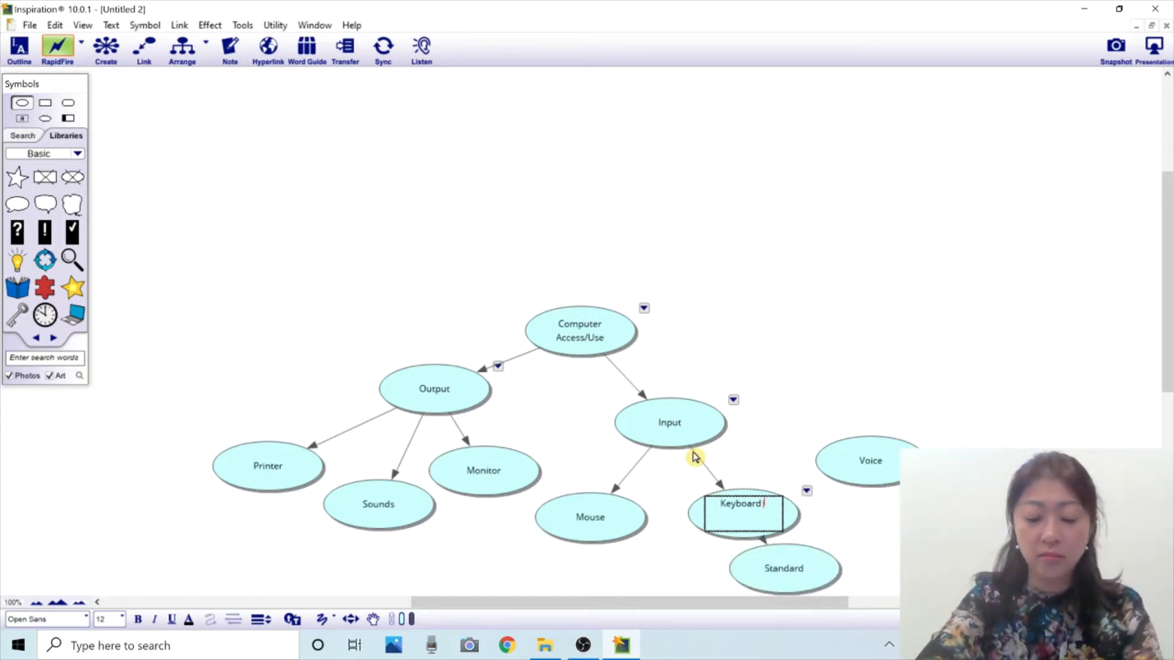
{"action": "type", "text": "Exp"}
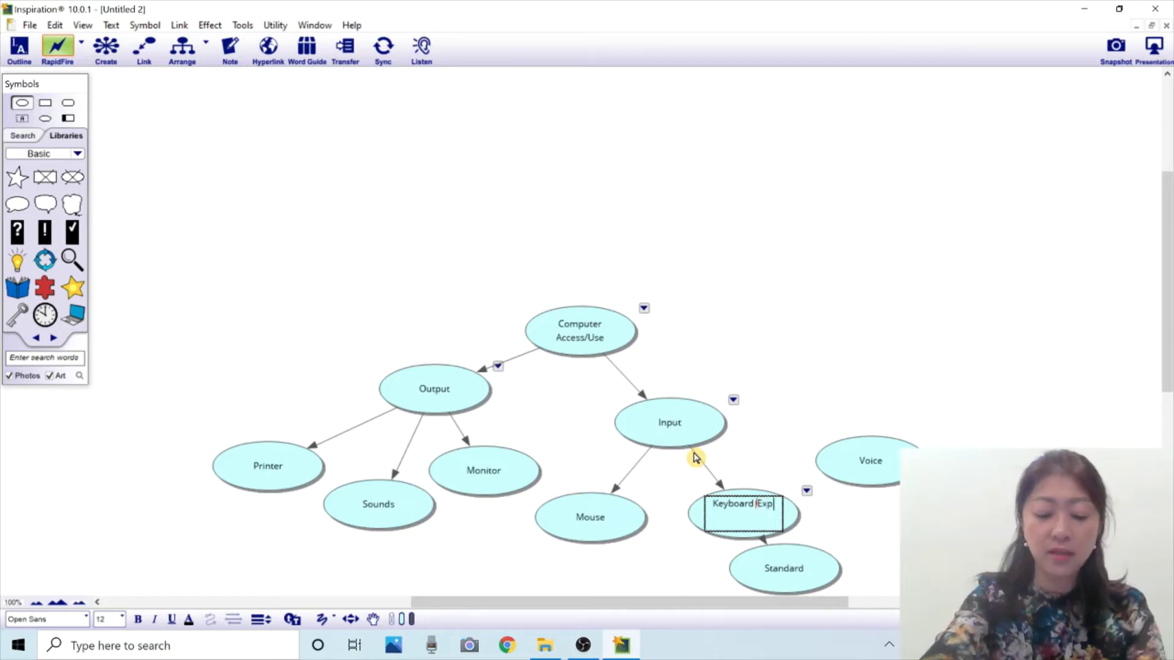
{"action": "type", "text": "anded"}
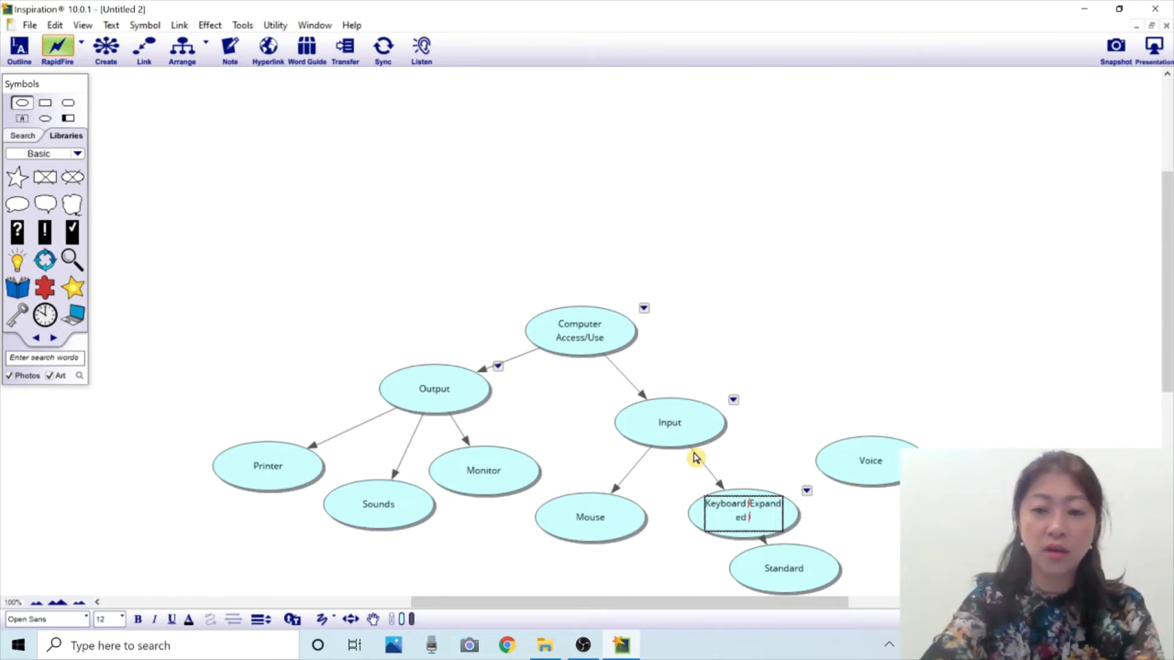
{"action": "key", "text": "BackSpace"}
{"action": "key", "text": "BackSpace"}
{"action": "key", "text": "BackSpace"}
{"action": "key", "text": "BackSpace"}
{"action": "key", "text": "BackSpace"}
{"action": "key", "text": "BackSpace"}
{"action": "key", "text": "BackSpace"}
{"action": "key", "text": "BackSpace"}
{"action": "key", "text": "BackSpace"}
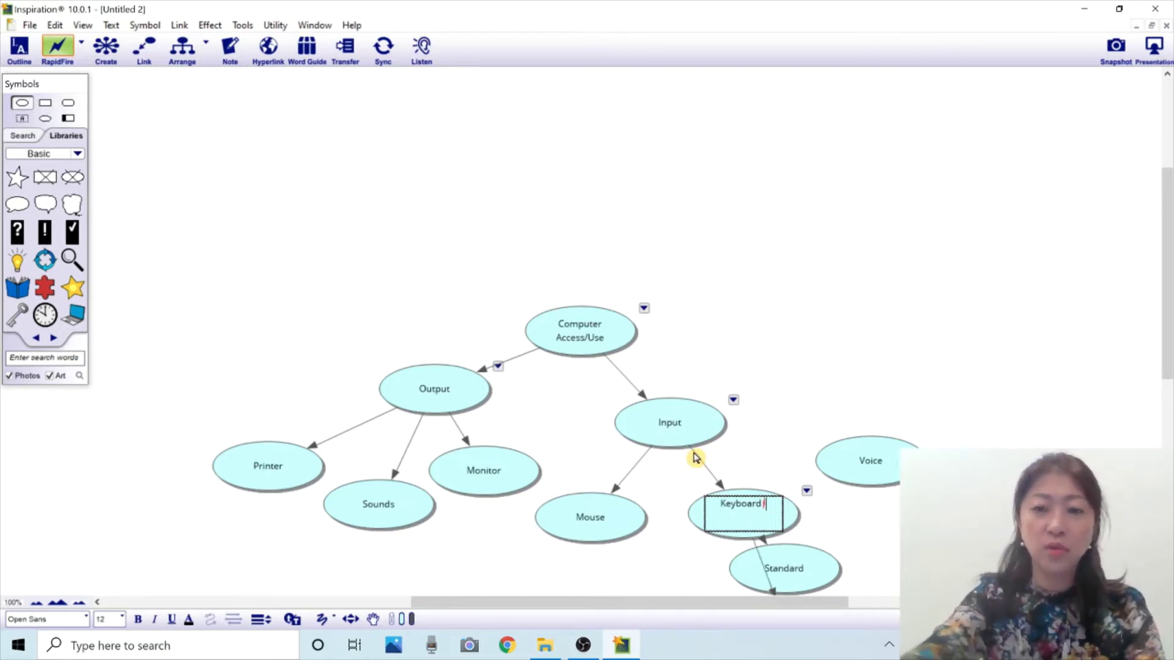
- Continue RapidFire on Keyboard to add the linked subtopics "Mini" and "Onscreen"
{"action": "left_click_drag", "start_coordinate": [1168, 327], "coordinate": [1169, 405]}
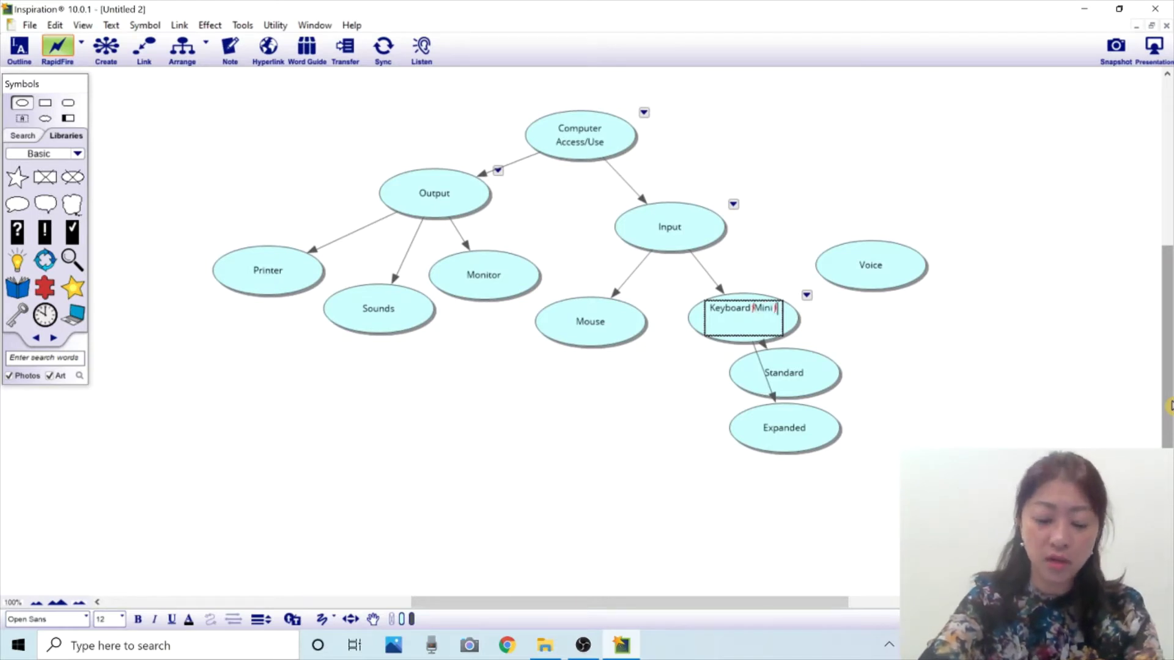
{"action": "key", "text": "Return"}
{"action": "type", "text": "Onsc"}
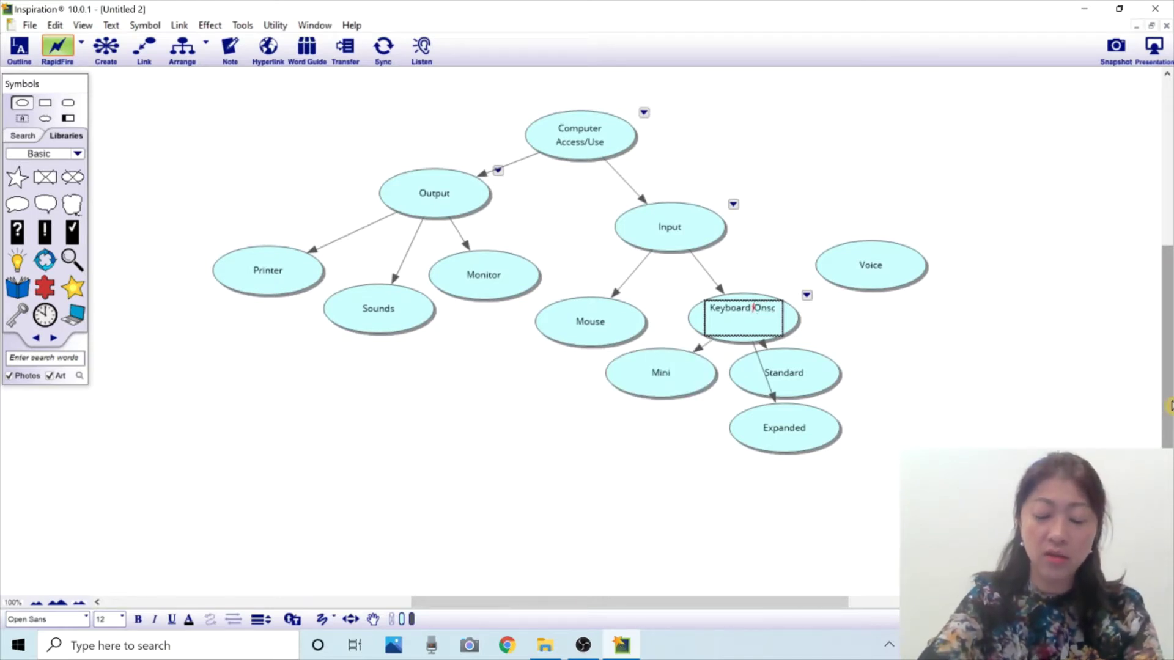
{"action": "type", "text": "re"}
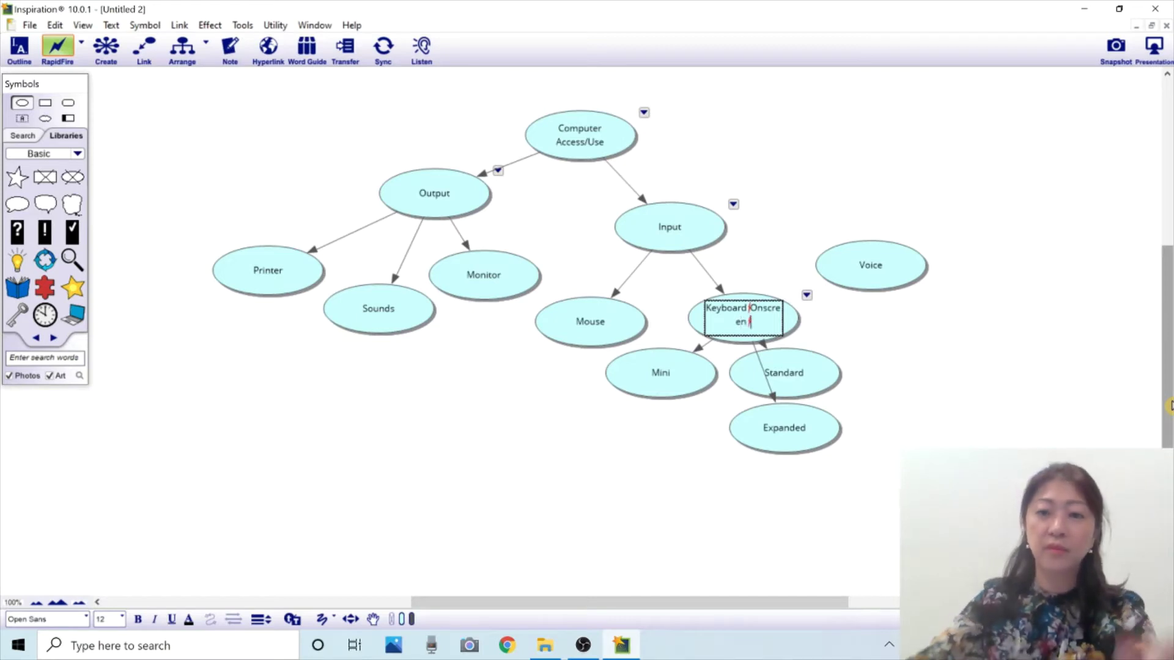
{"action": "type", "text": "en"}
{"action": "key", "text": "Return"}
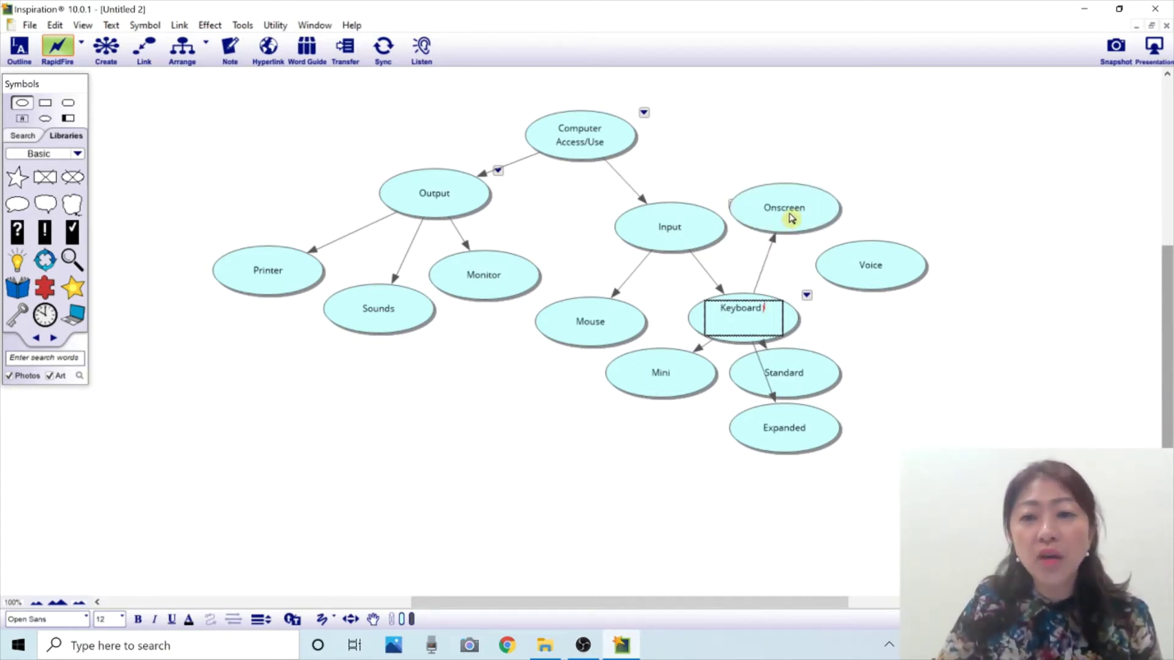
- Fan out Keyboard's subtopics below it, in the order Mini, Onscreen, Expanded and Standard from left to right
{"action": "left_click_drag", "start_coordinate": [791, 218], "coordinate": [700, 480]}
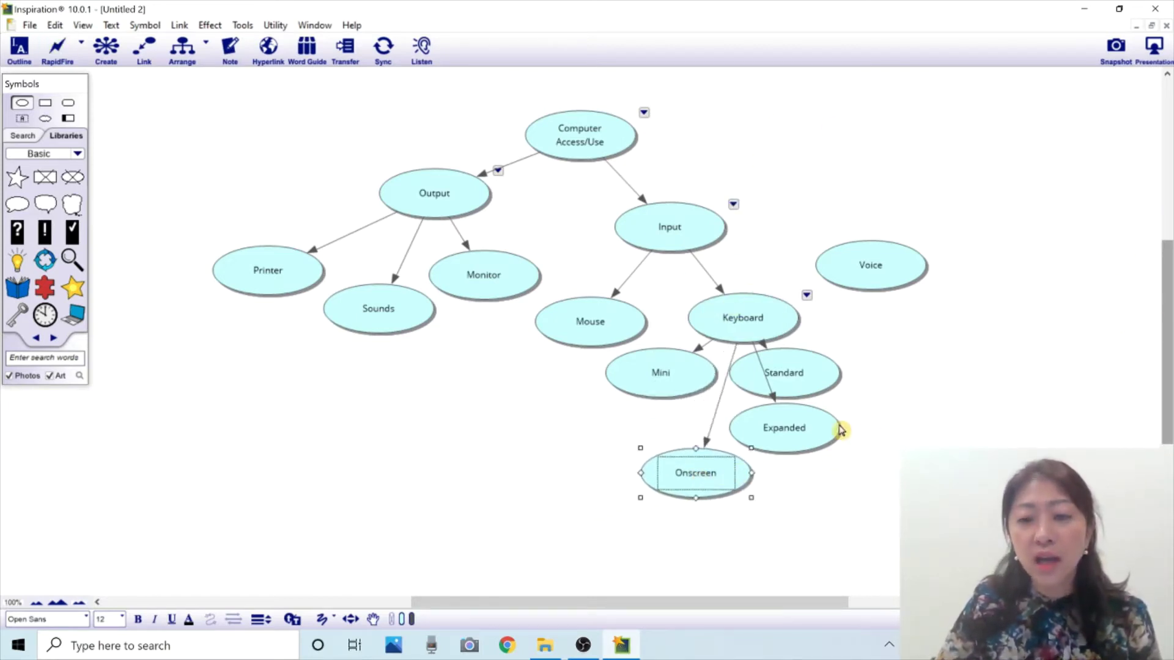
{"action": "left_click", "coordinate": [802, 376]}
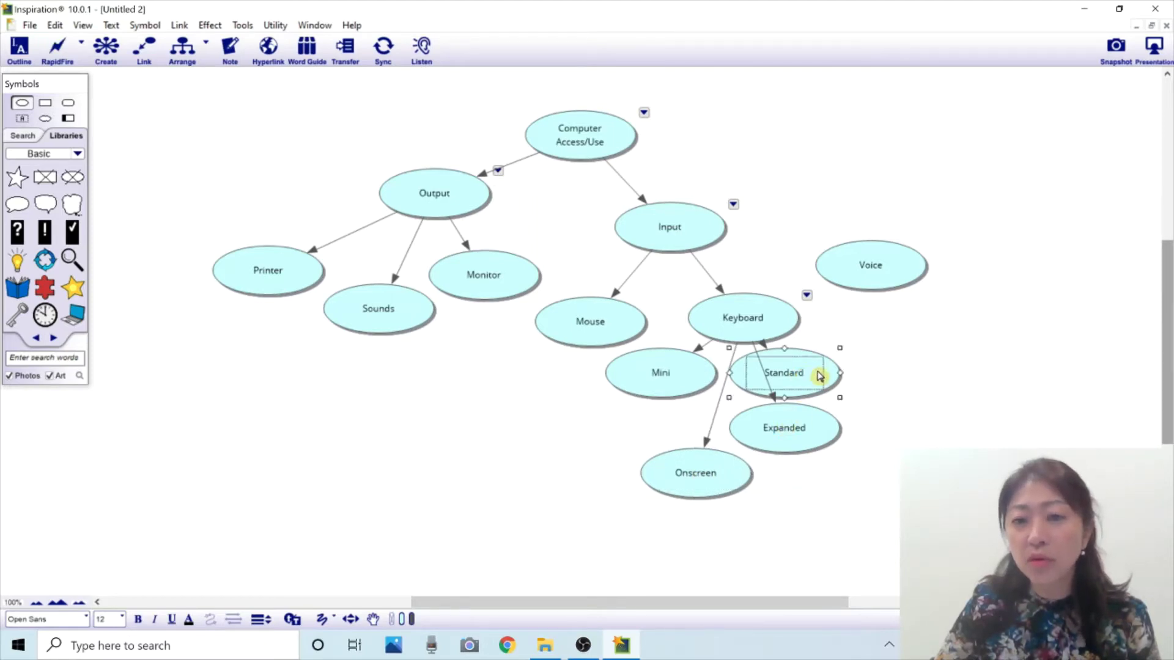
{"action": "left_click_drag", "start_coordinate": [820, 376], "coordinate": [945, 404]}
{"action": "left_click_drag", "start_coordinate": [799, 446], "coordinate": [841, 479]}
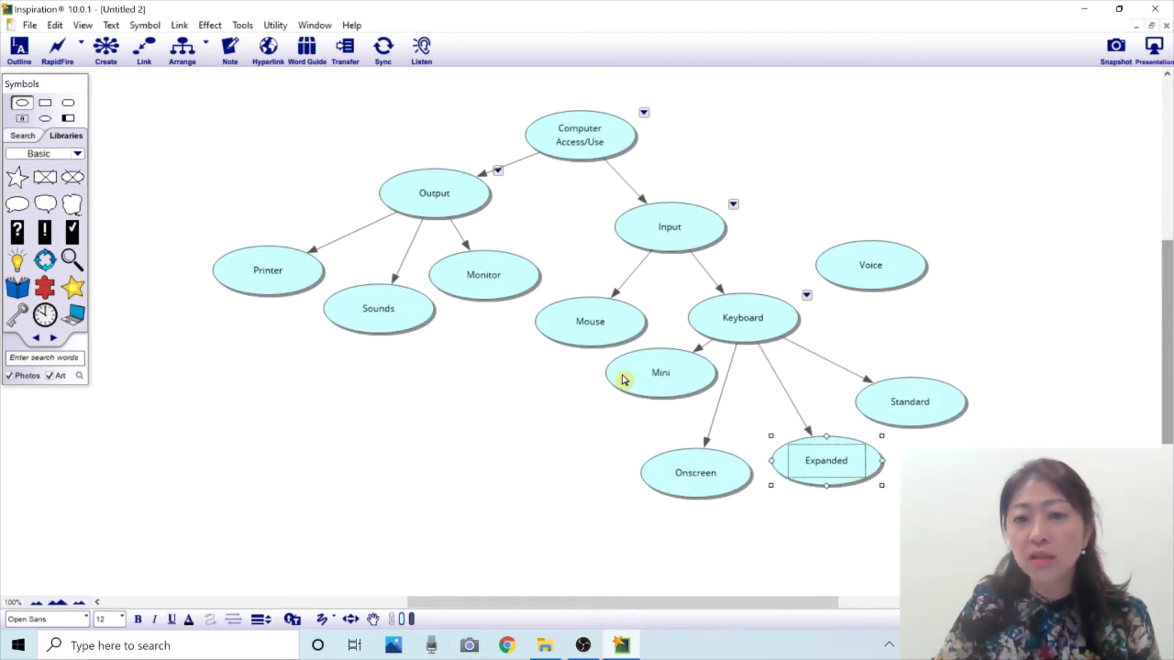
{"action": "left_click_drag", "start_coordinate": [623, 379], "coordinate": [561, 457]}
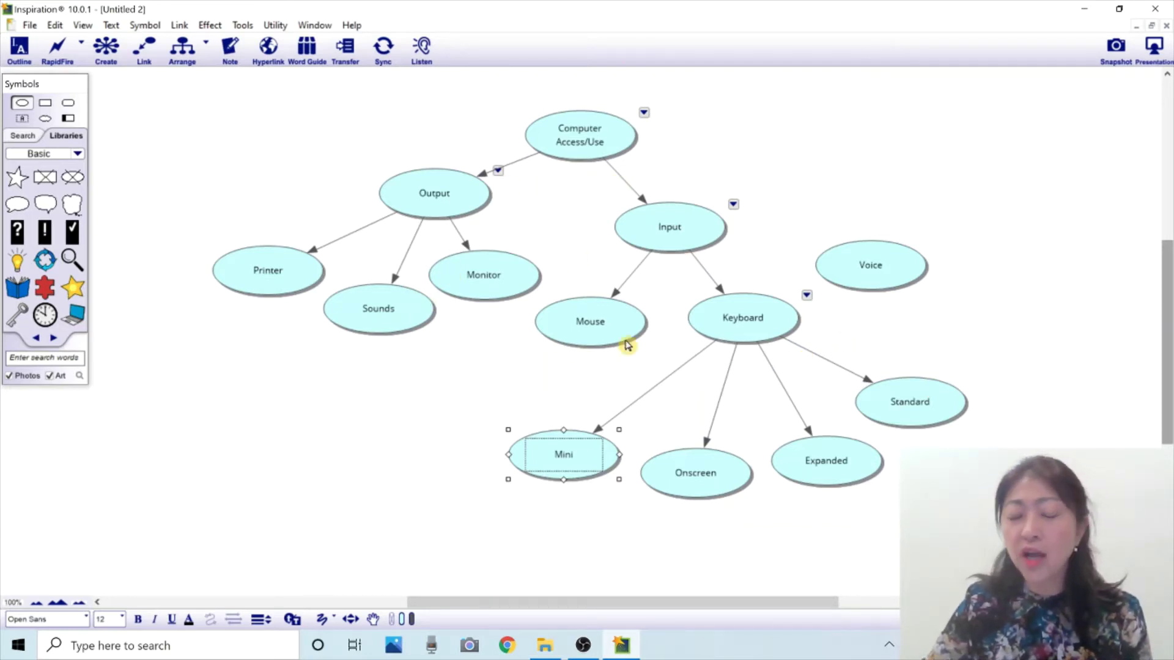
- Change the fill color of the main idea, Computer Access/Use, to green and deselect it
{"action": "left_click", "coordinate": [592, 129]}
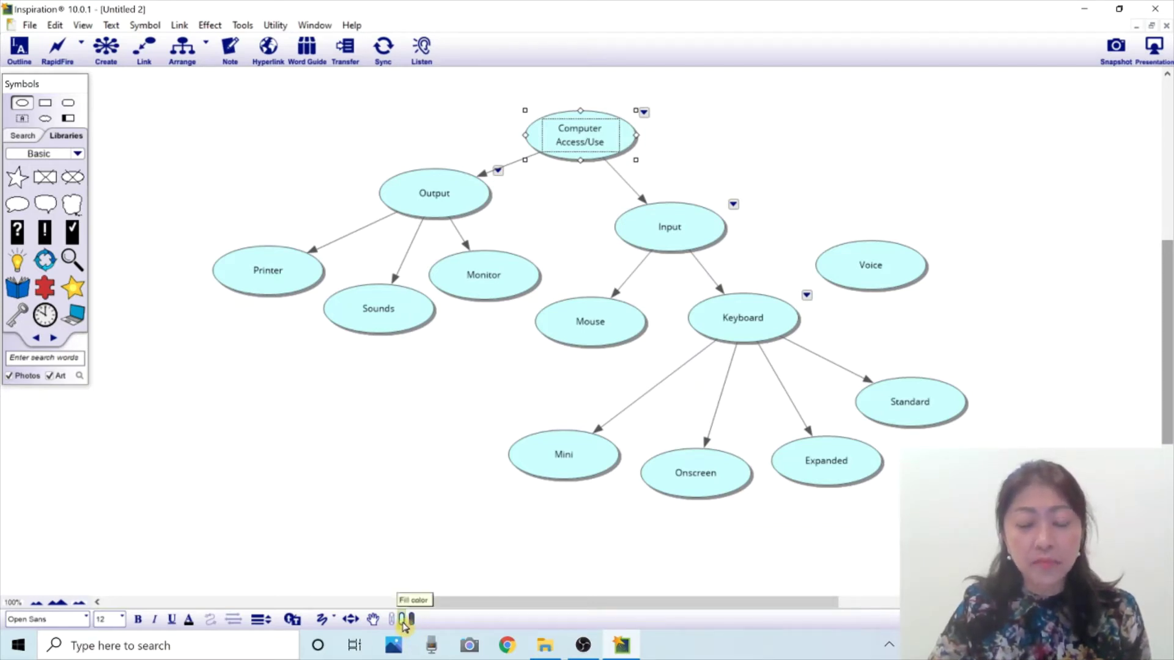
{"action": "left_click", "coordinate": [403, 620]}
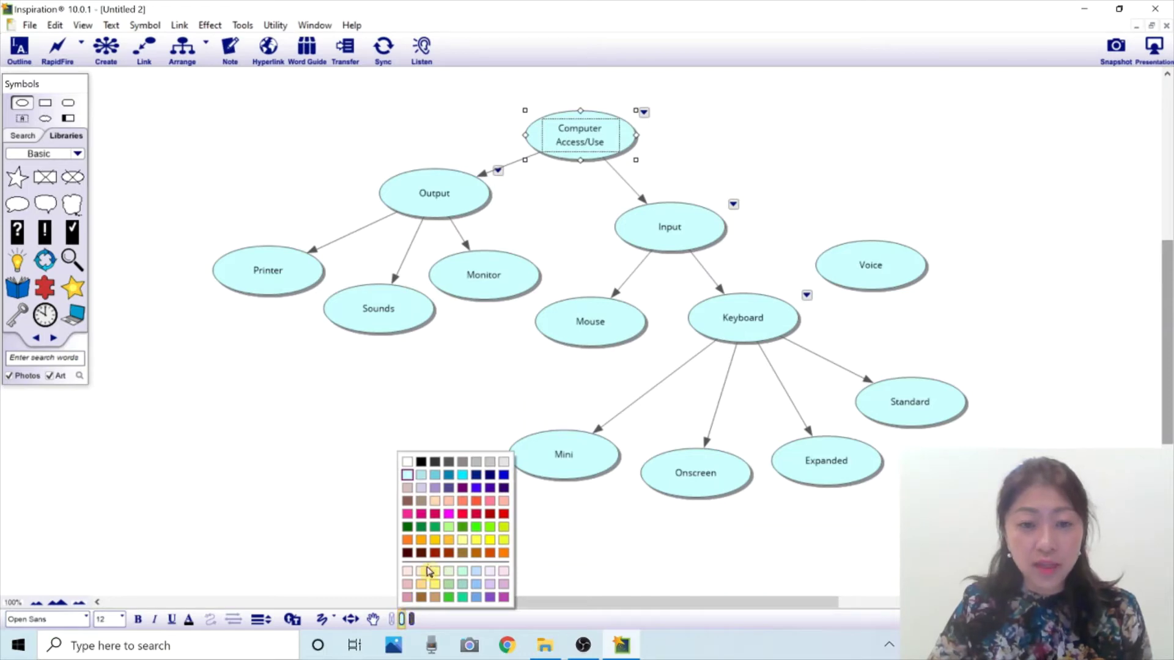
{"action": "left_click", "coordinate": [435, 527]}
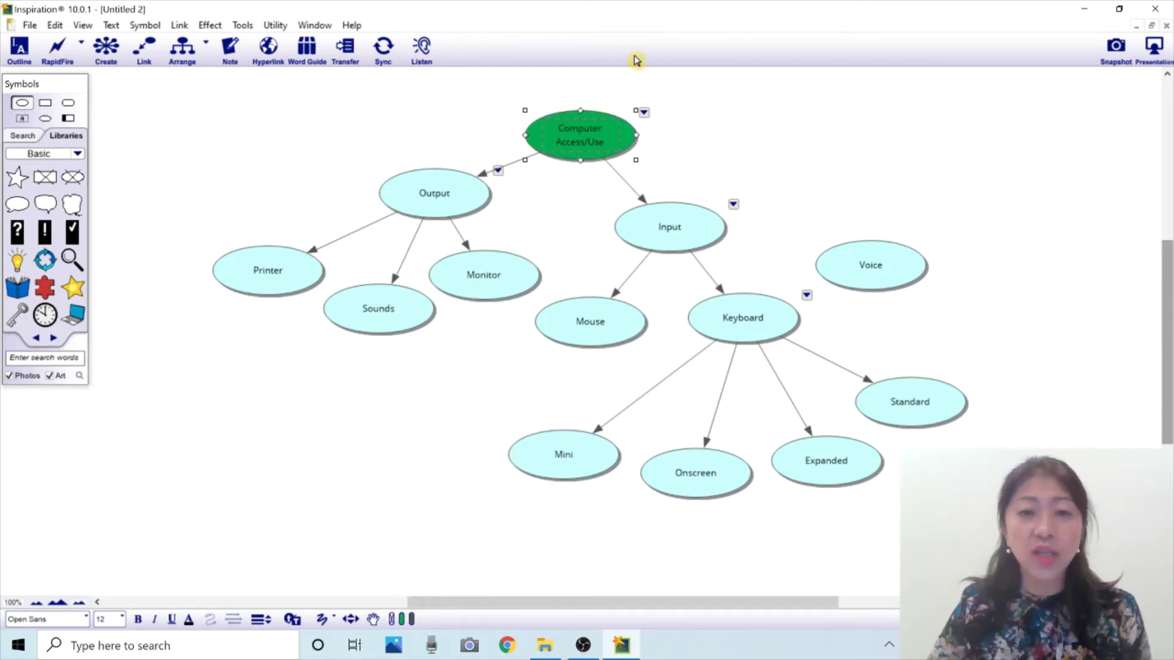
{"action": "left_click", "coordinate": [684, 163]}
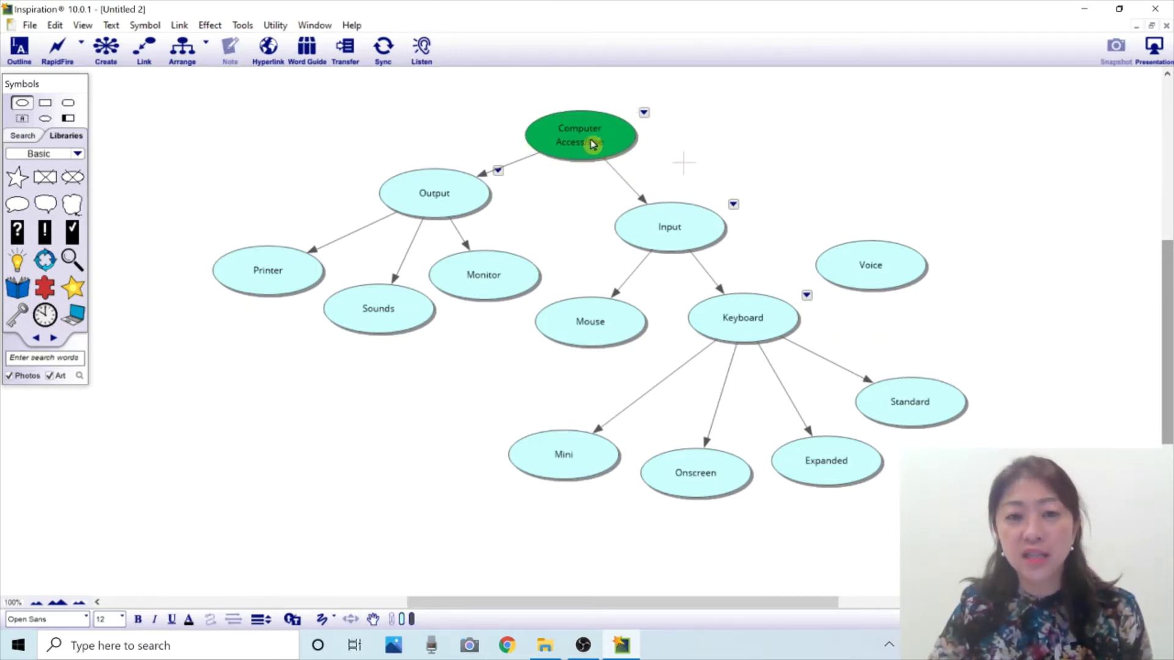
- Change the fill color of the second-level symbols Output and Input to orange-red and deselect them
{"action": "left_click", "coordinate": [444, 206]}
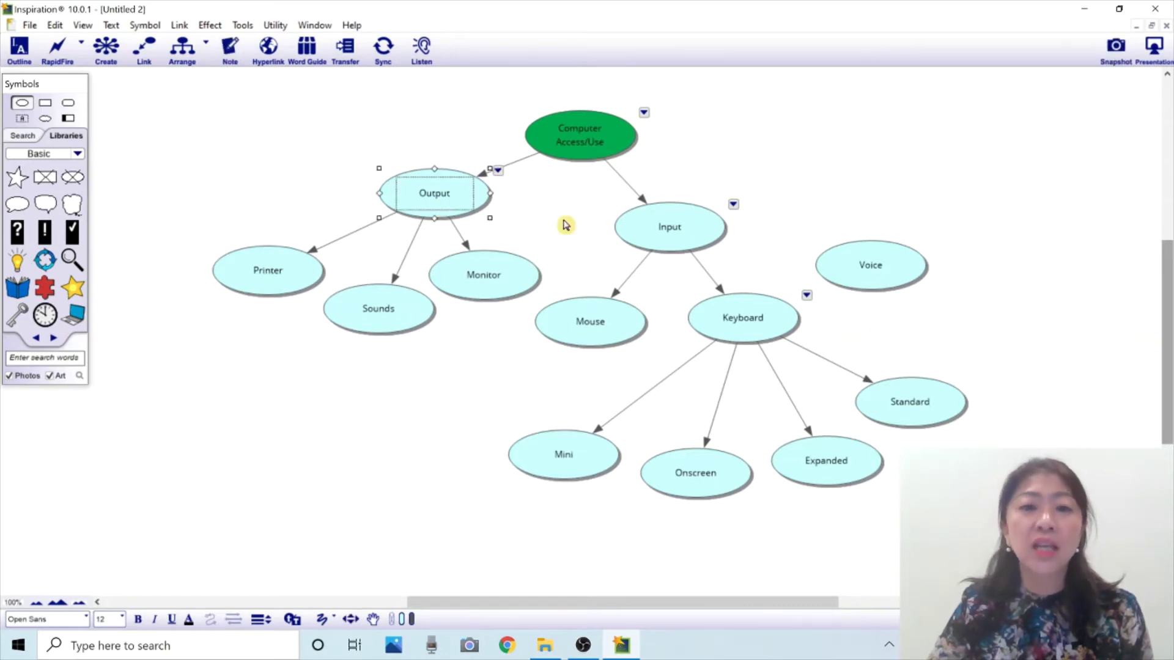
{"action": "left_click", "coordinate": [687, 235]}
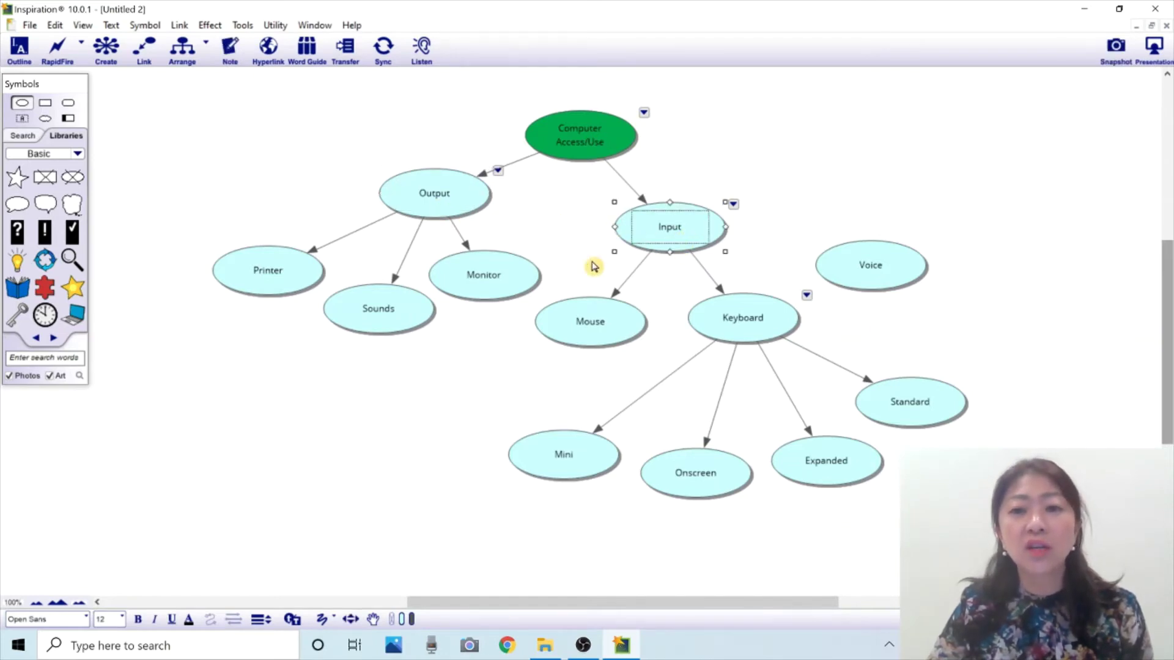
{"action": "left_click", "coordinate": [438, 203]}
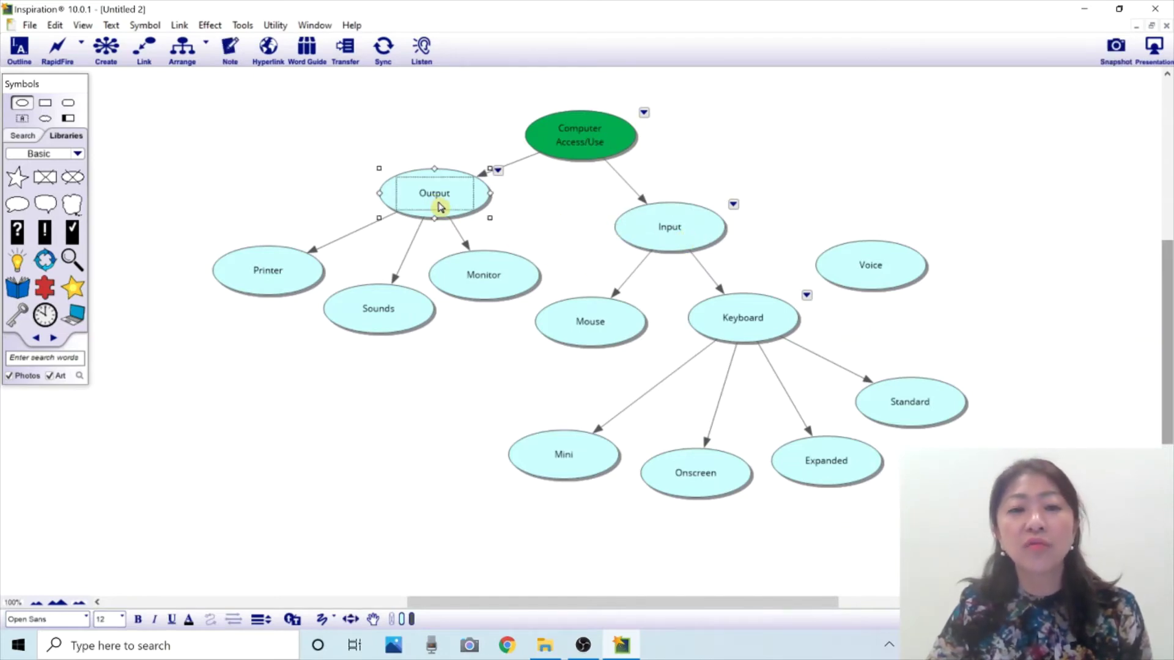
{"action": "left_click", "coordinate": [403, 622]}
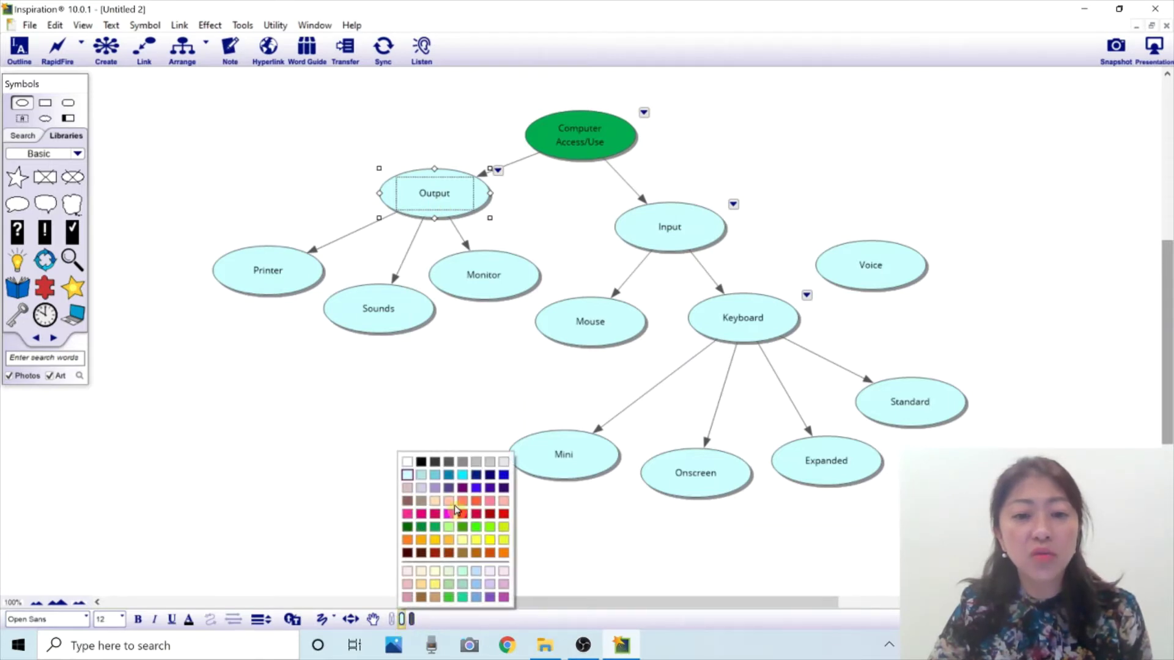
{"action": "left_click", "coordinate": [477, 505]}
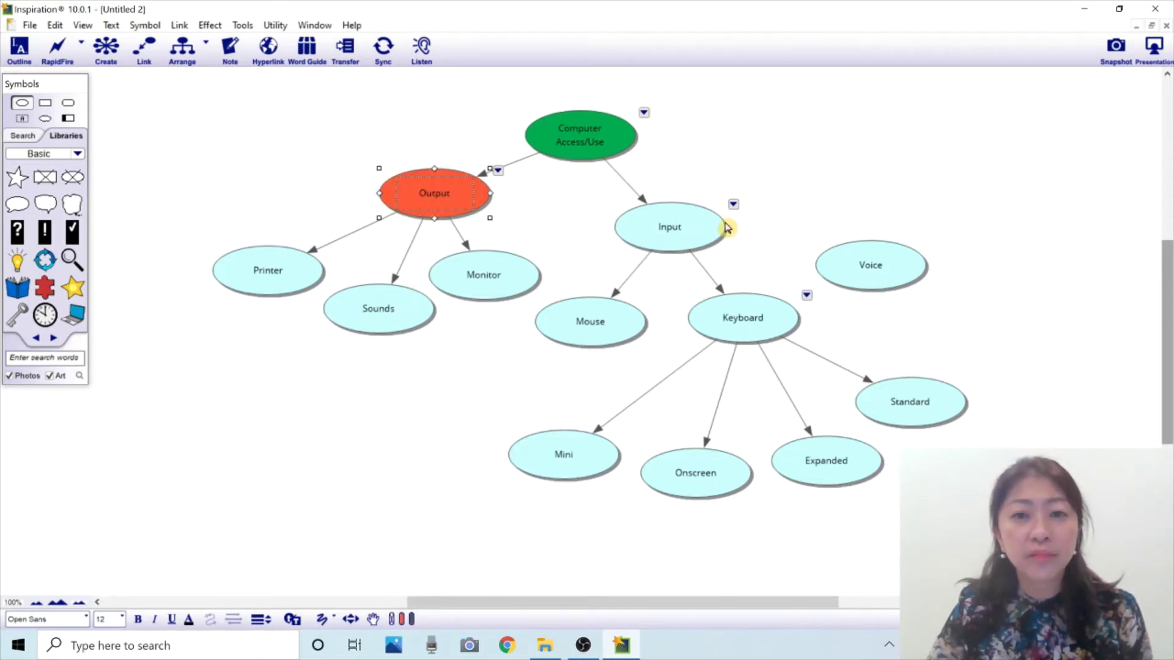
{"action": "left_click", "coordinate": [721, 228]}
{"action": "left_click", "coordinate": [402, 620]}
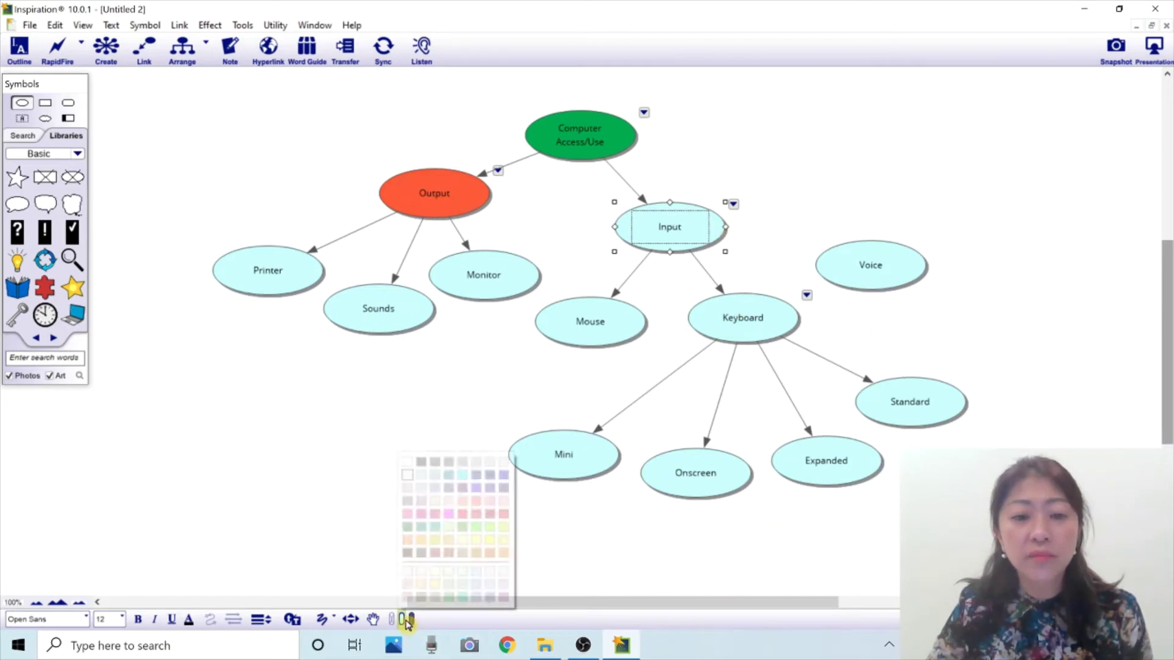
{"action": "left_click", "coordinate": [480, 505]}
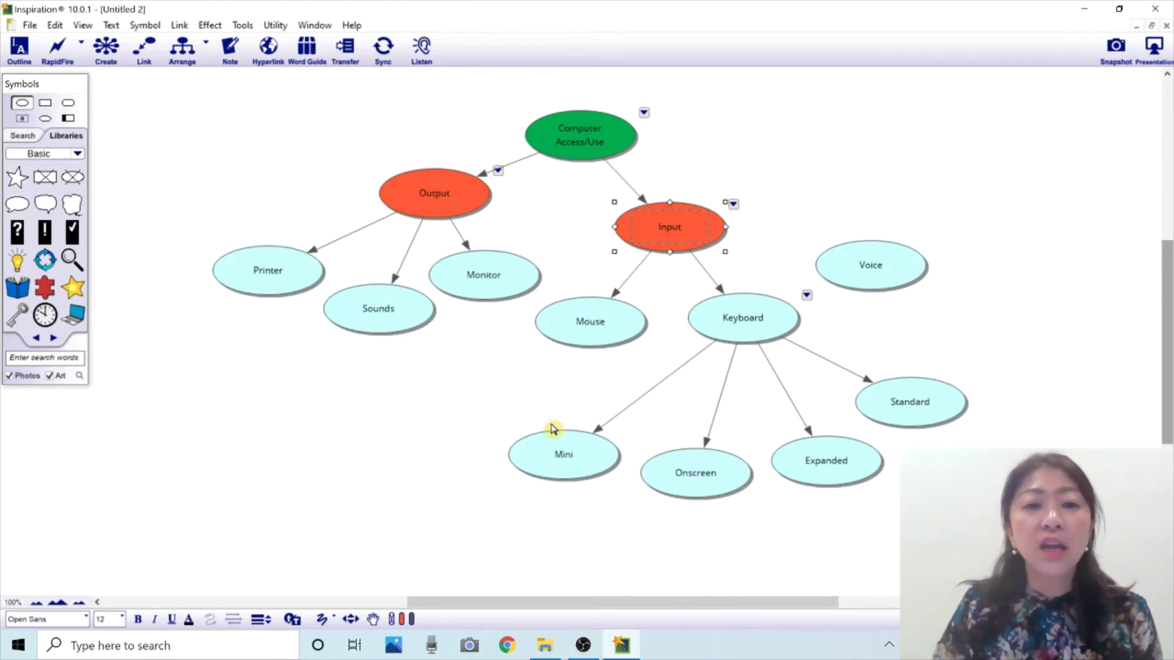
{"action": "left_click", "coordinate": [695, 142]}
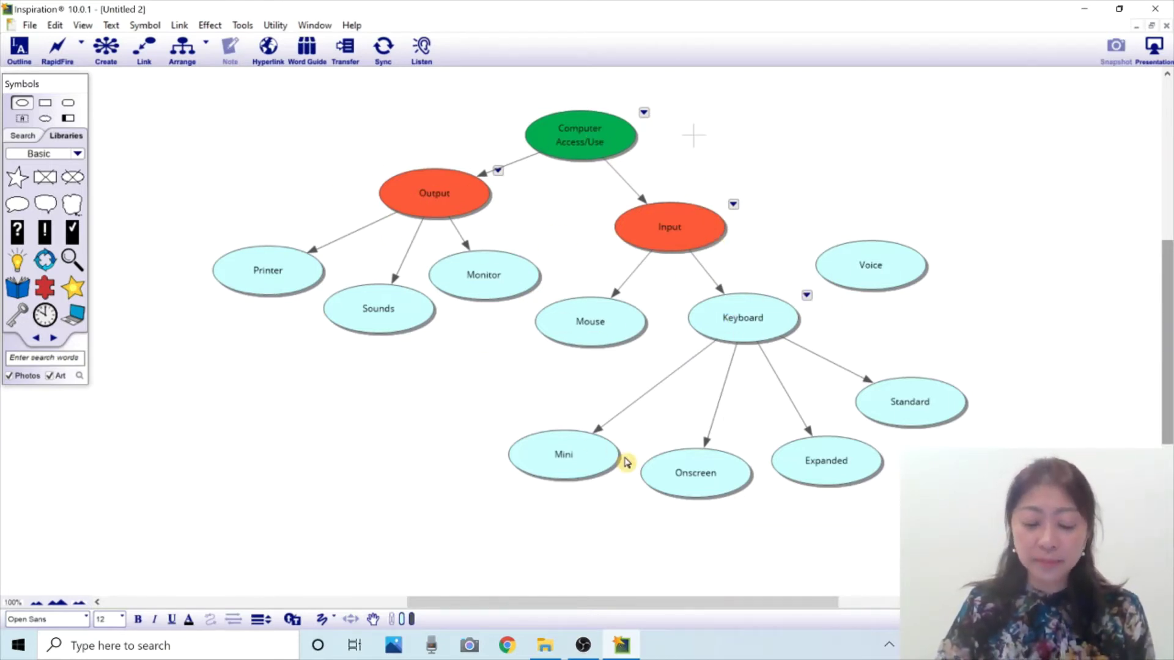
- Move the unlinked Voice symbol down and to the right, roughly level with Keyboard and above Standard
{"action": "left_click", "coordinate": [910, 267]}
{"action": "left_click_drag", "start_coordinate": [917, 267], "coordinate": [964, 310]}
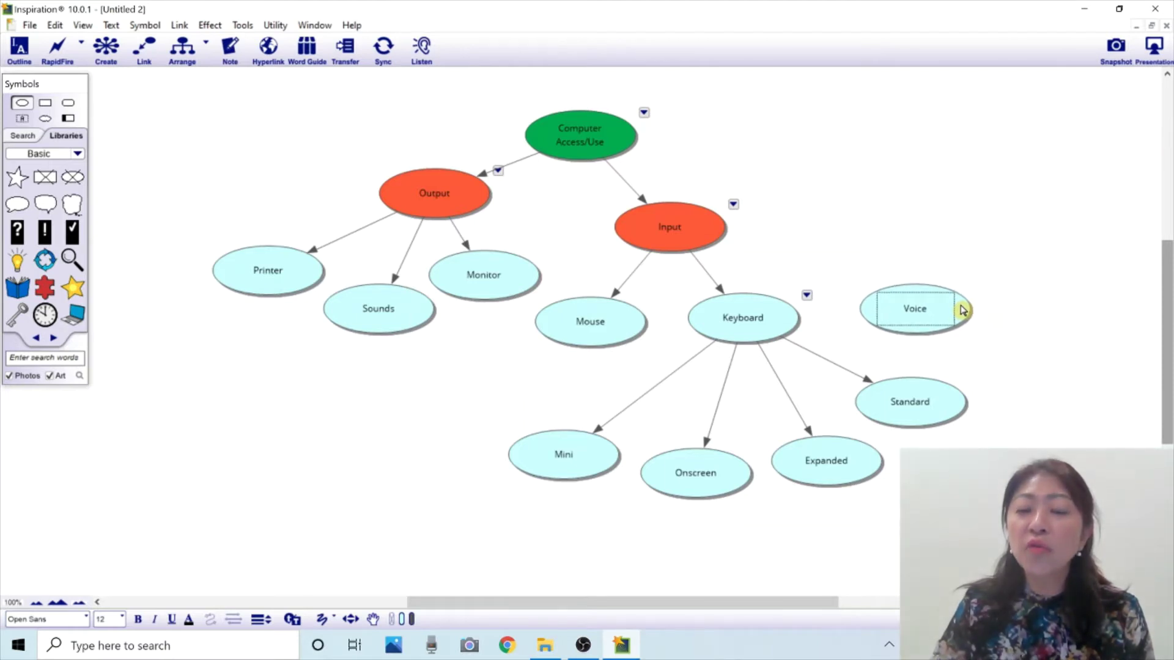
{"action": "left_click", "coordinate": [963, 311]}
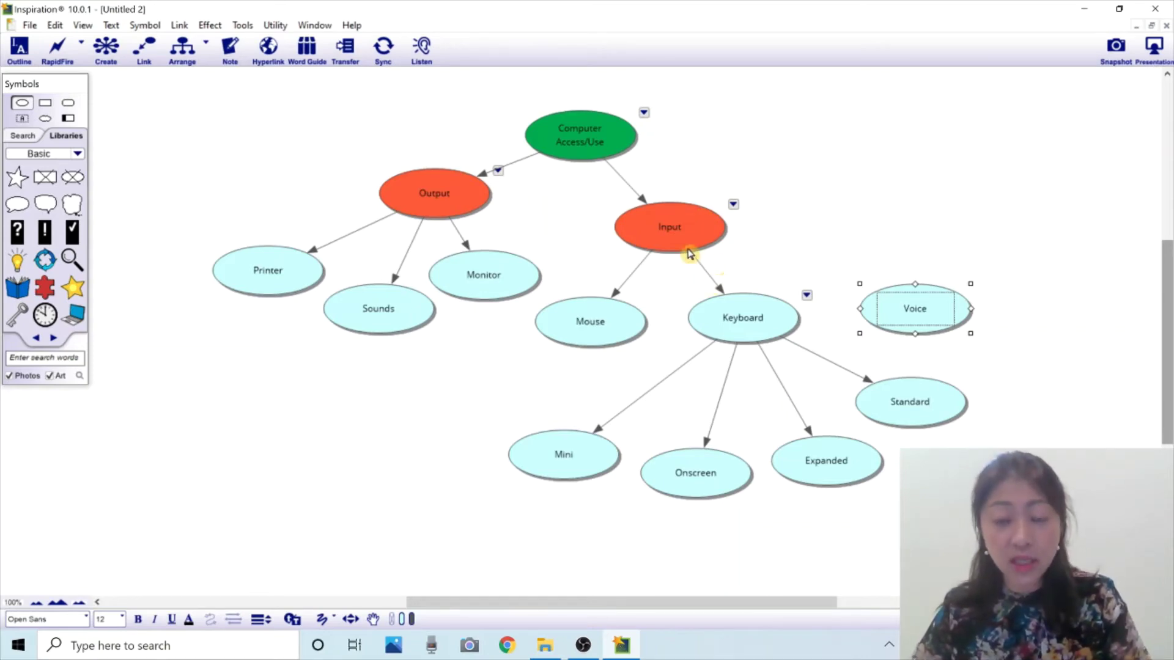
- Draw a link from Input to Voice and leave the link unlabelled
{"action": "left_click", "coordinate": [695, 231]}
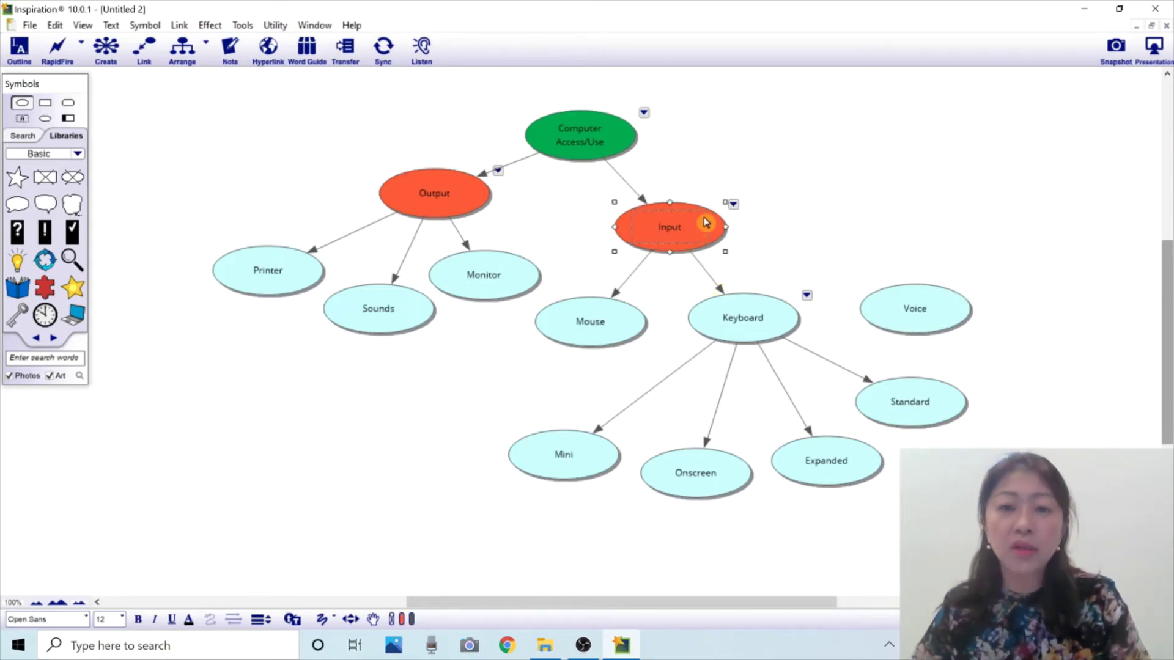
{"action": "left_click", "coordinate": [142, 50]}
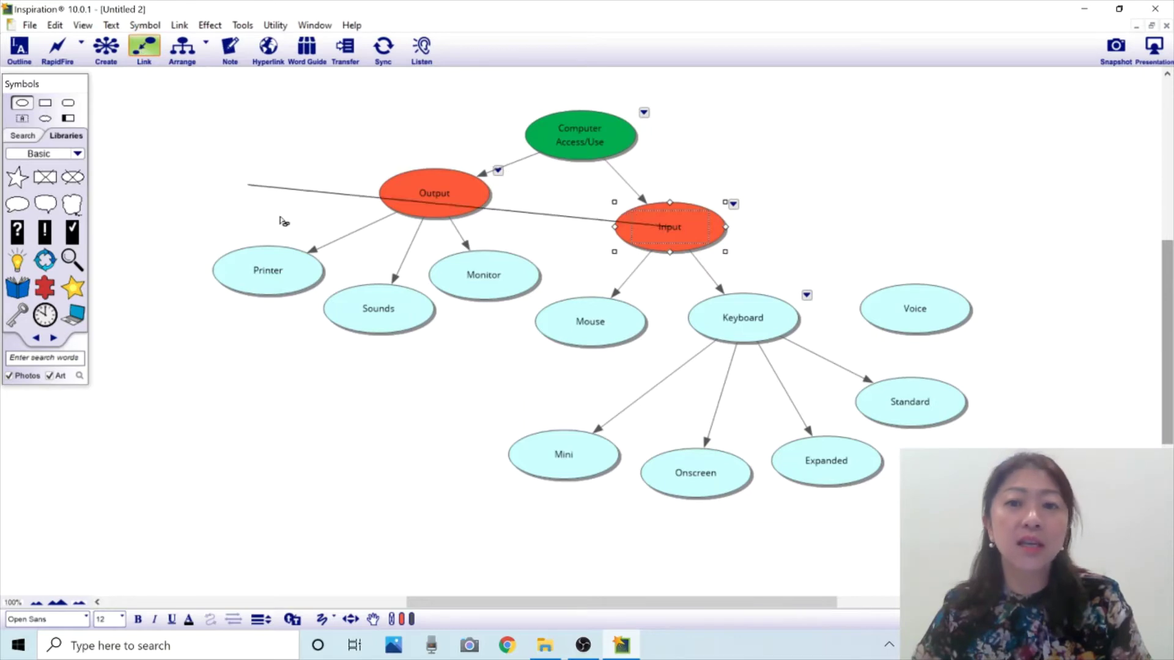
{"action": "left_click", "coordinate": [891, 307]}
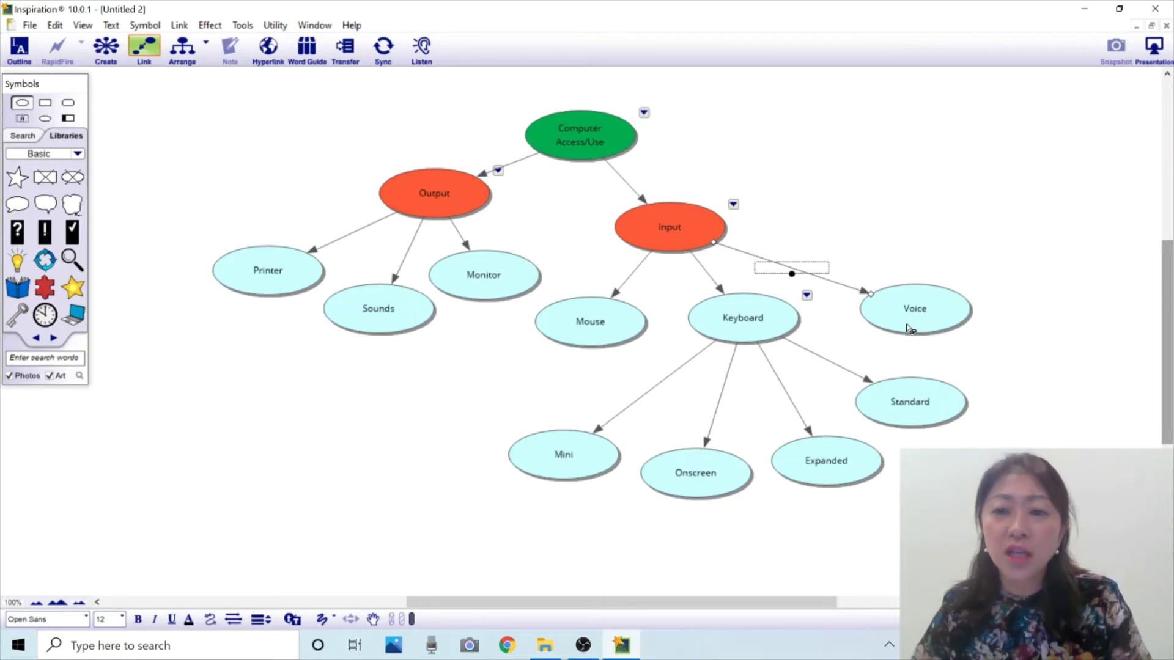
{"action": "left_click", "coordinate": [857, 230]}
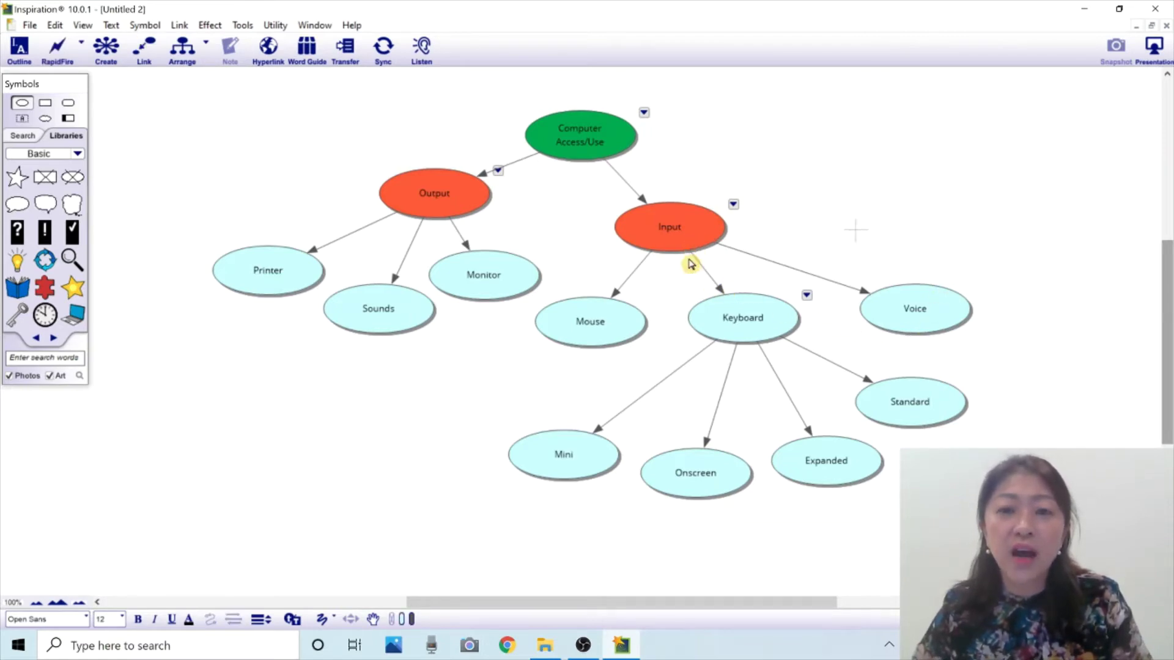
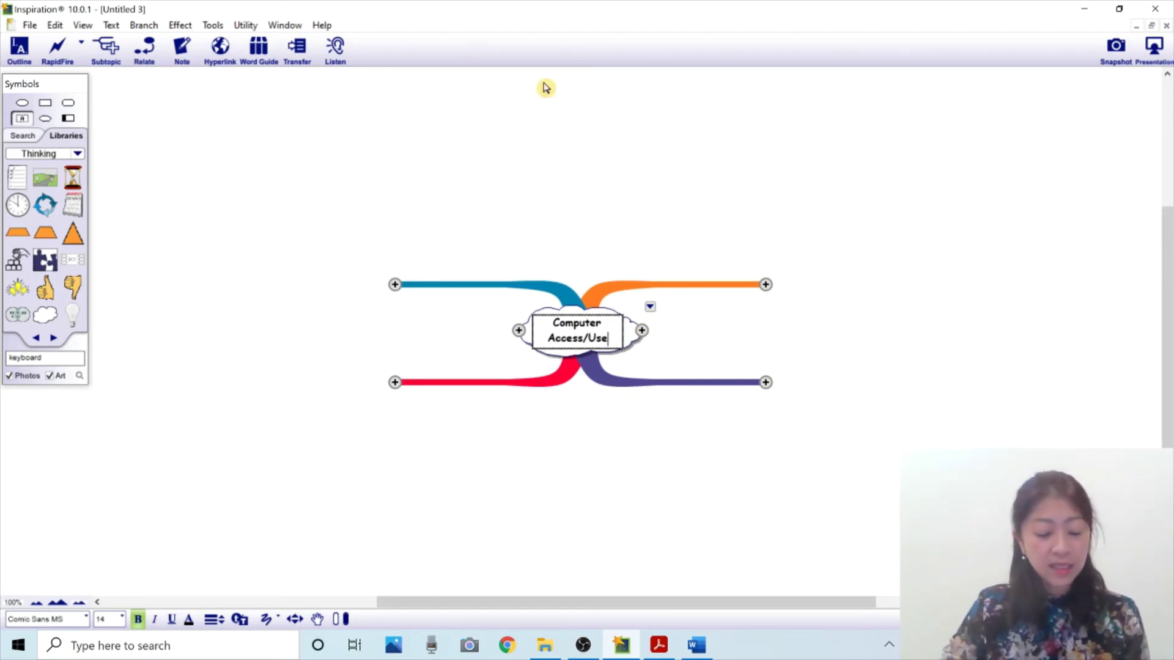
{"action": "left_click", "coordinate": [675, 286]}
{"action": "left_click", "coordinate": [519, 291]}
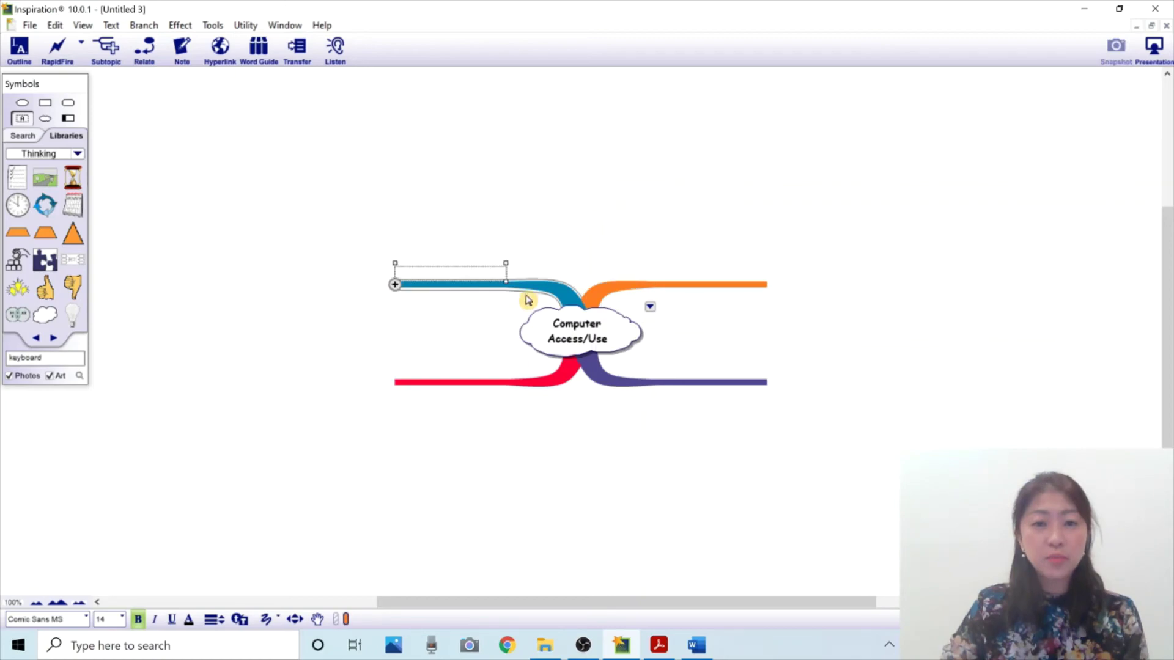
{"action": "left_click", "coordinate": [524, 384]}
{"action": "left_click", "coordinate": [679, 386]}
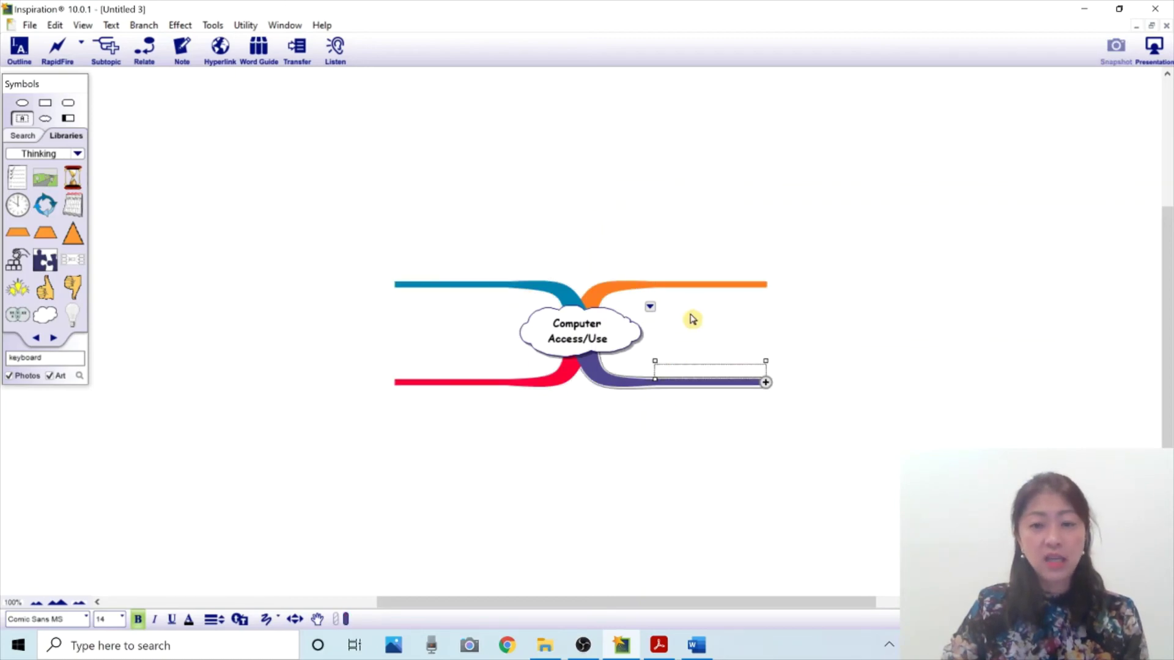
- Label the mind map's upper-right orange branch "Input" and its upper-left blue branch "Output"
{"action": "left_click", "coordinate": [675, 287]}
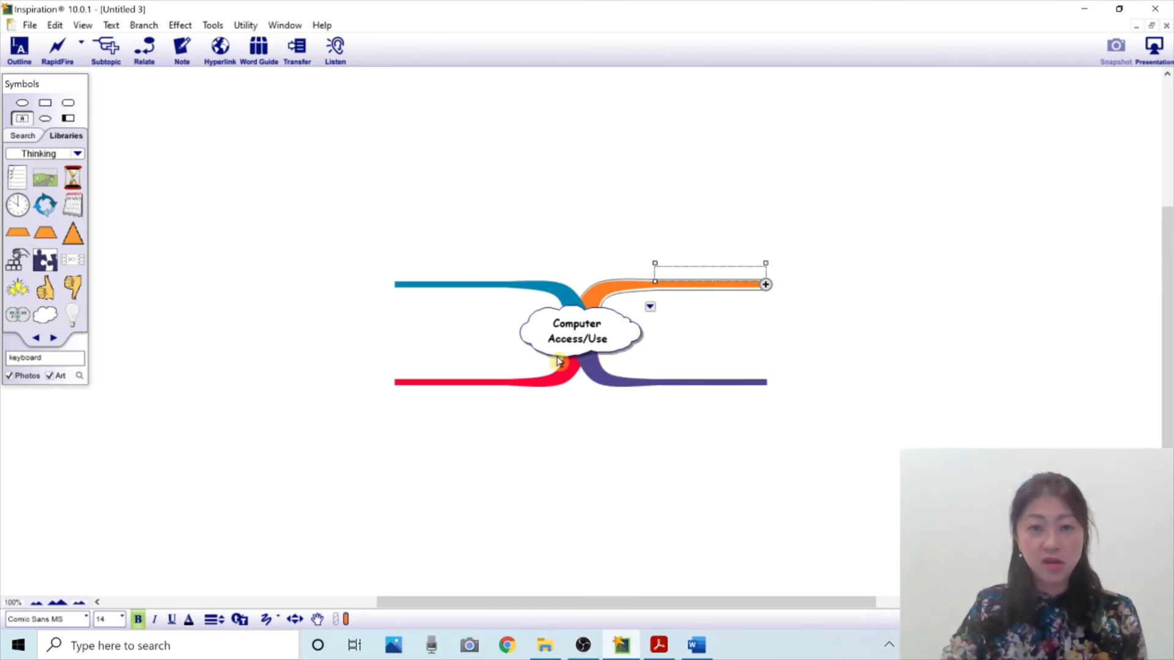
{"action": "left_click", "coordinate": [709, 278]}
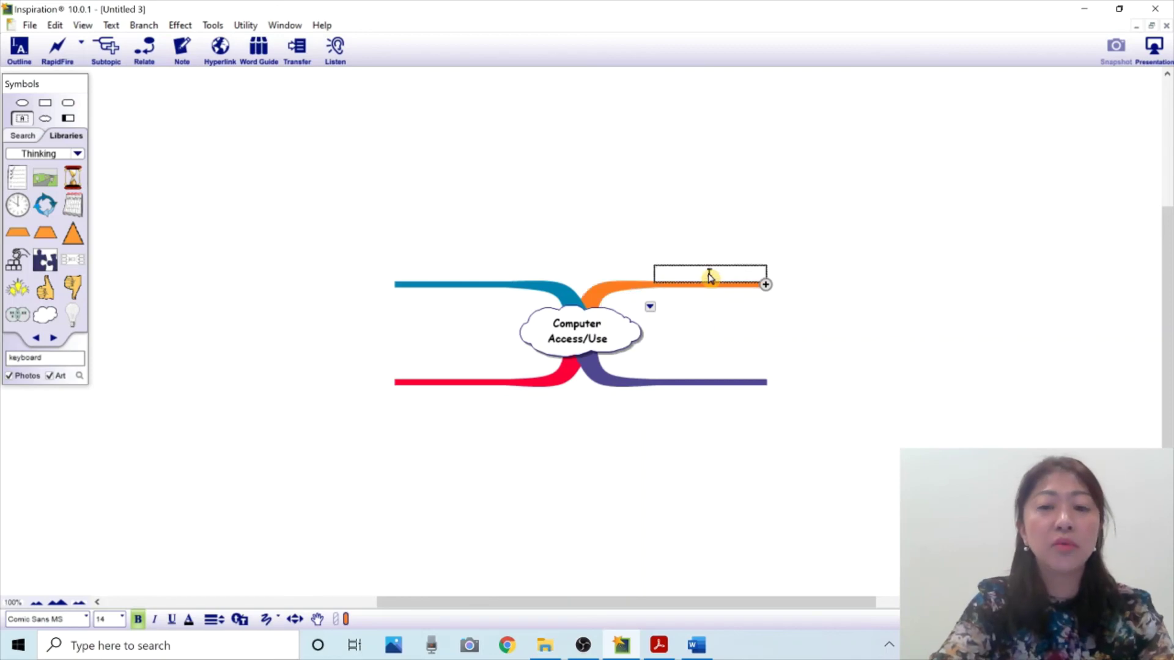
{"action": "type", "text": "Input"}
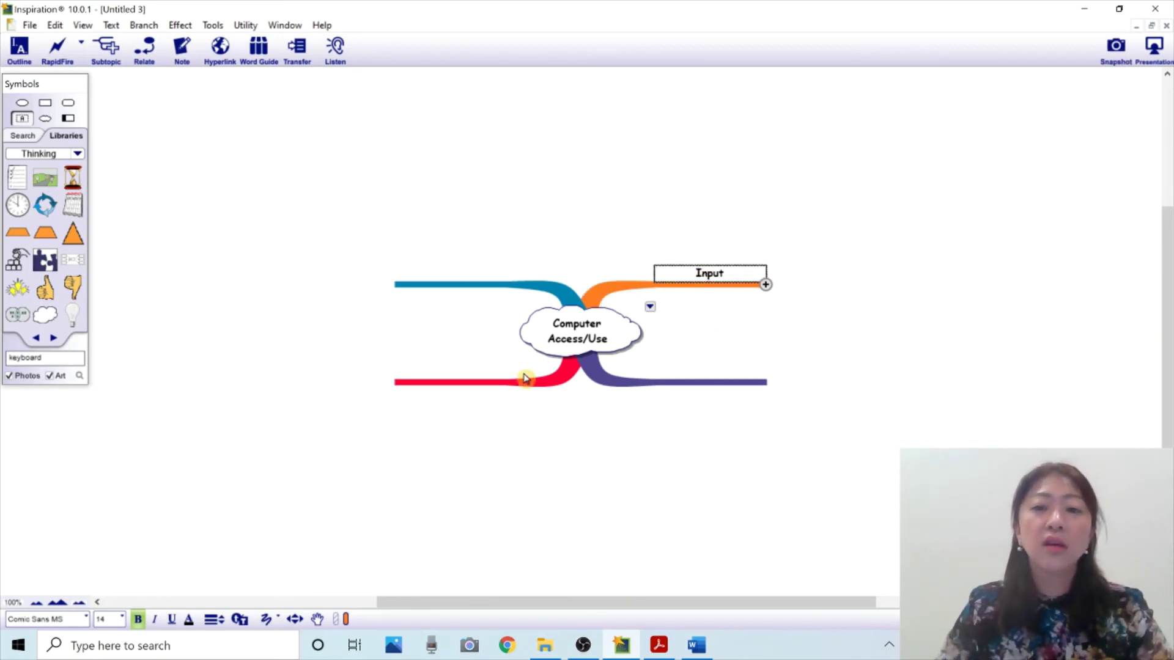
{"action": "left_click", "coordinate": [507, 286]}
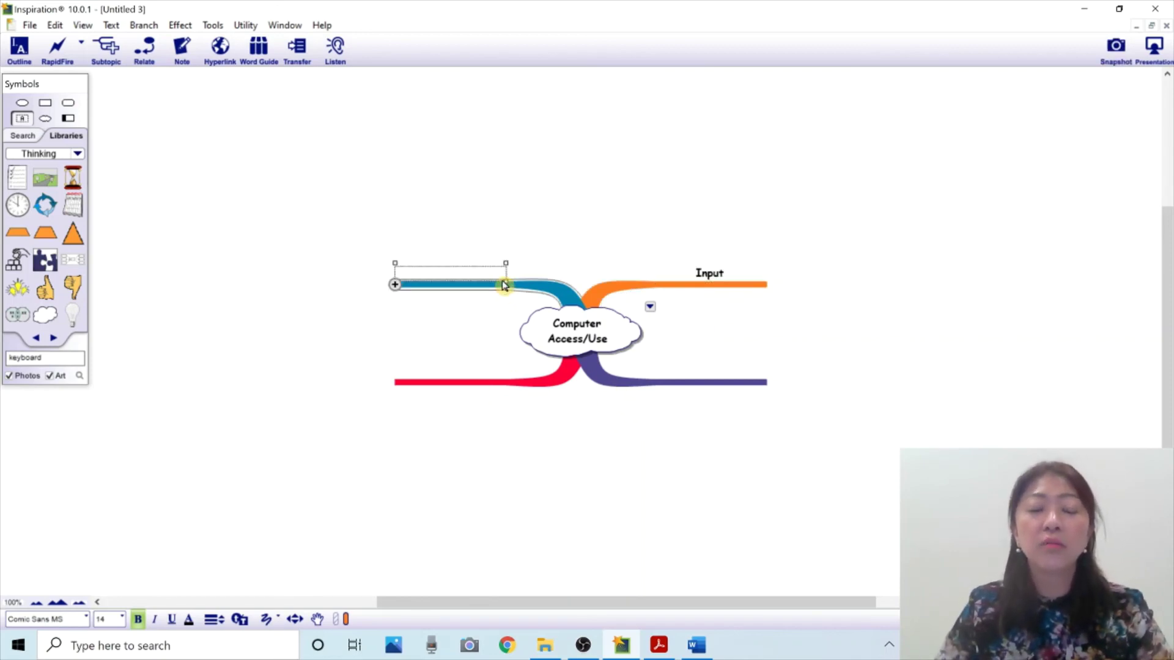
{"action": "type", "text": "Oup"}
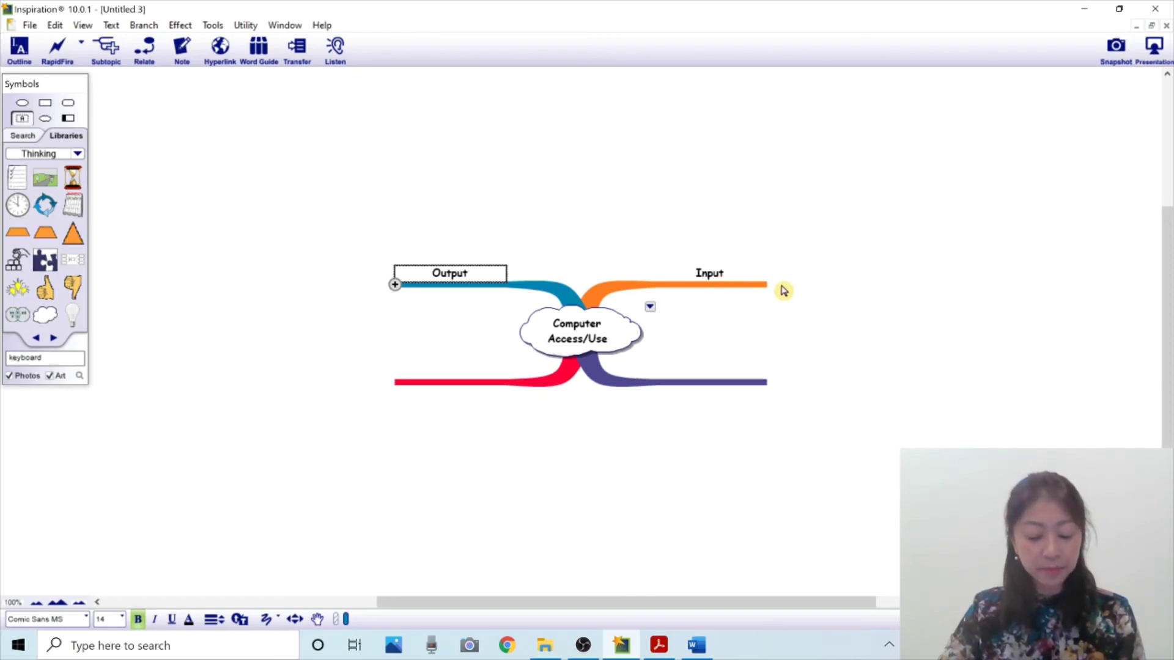
- Use RapidFire on the Input branch to add the subtopics "Keyboard", "Mouse" and "Voice", and deselect the branch
{"action": "left_click", "coordinate": [719, 275]}
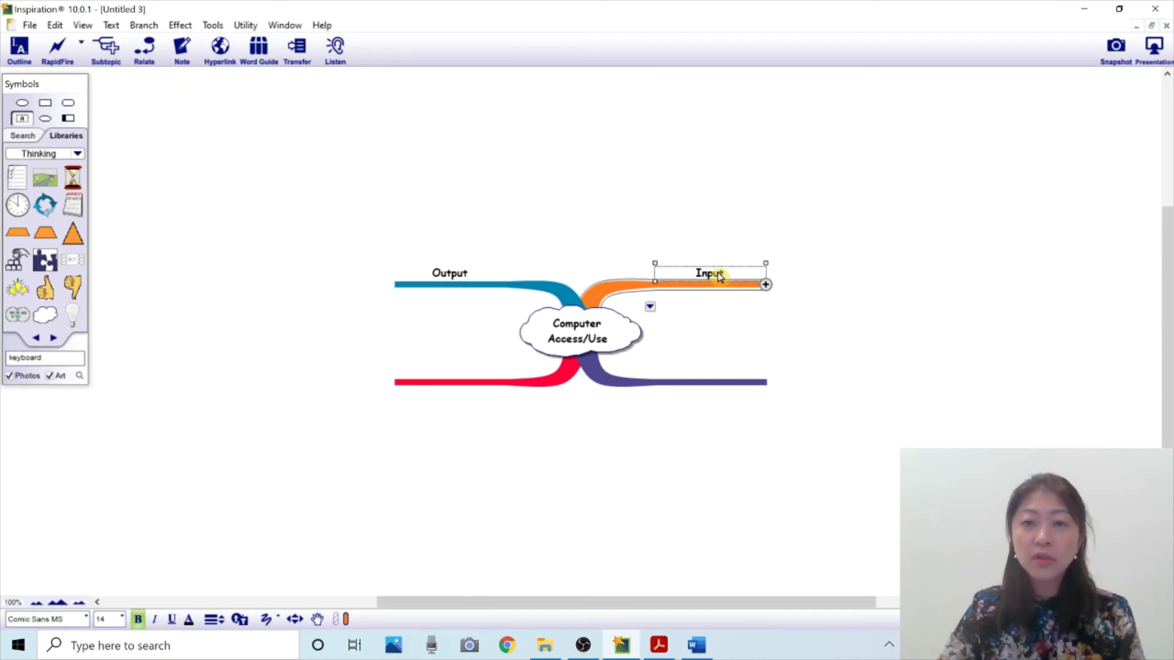
{"action": "left_click", "coordinate": [61, 54]}
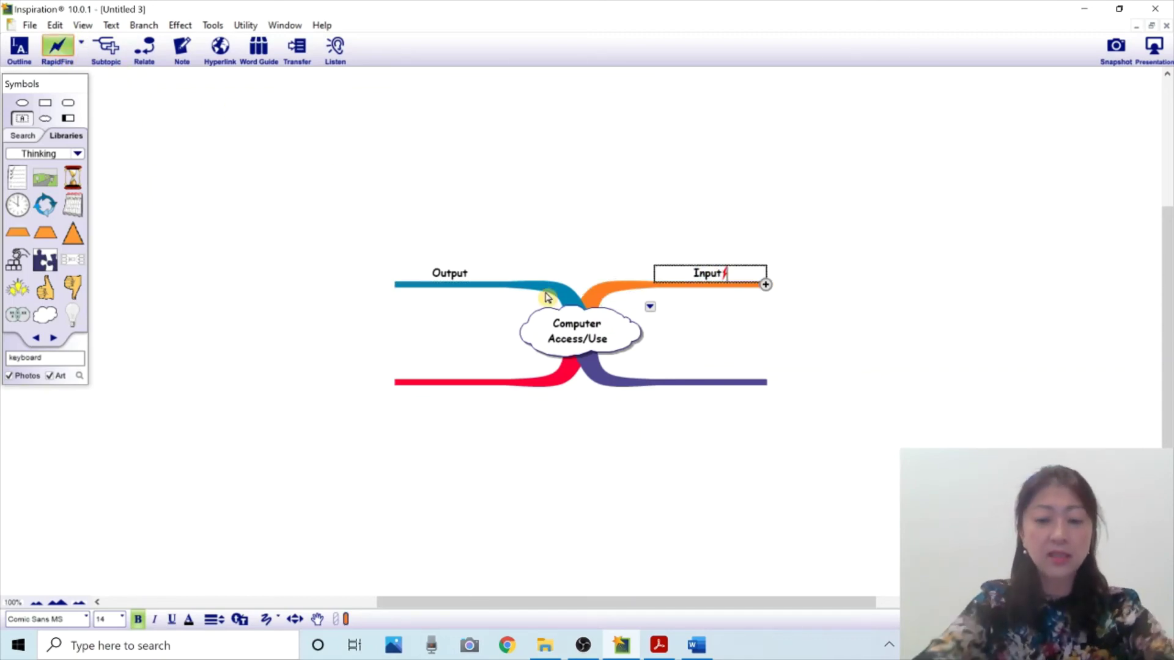
{"action": "type", "text": "Keyboard"}
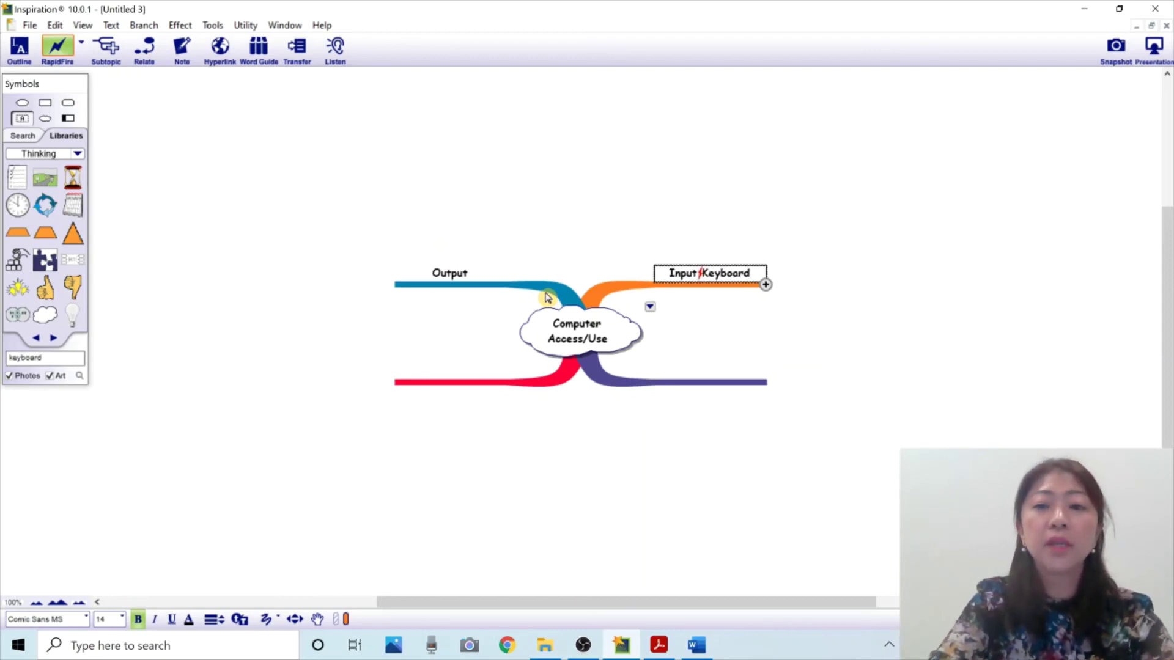
{"action": "key", "text": "Return"}
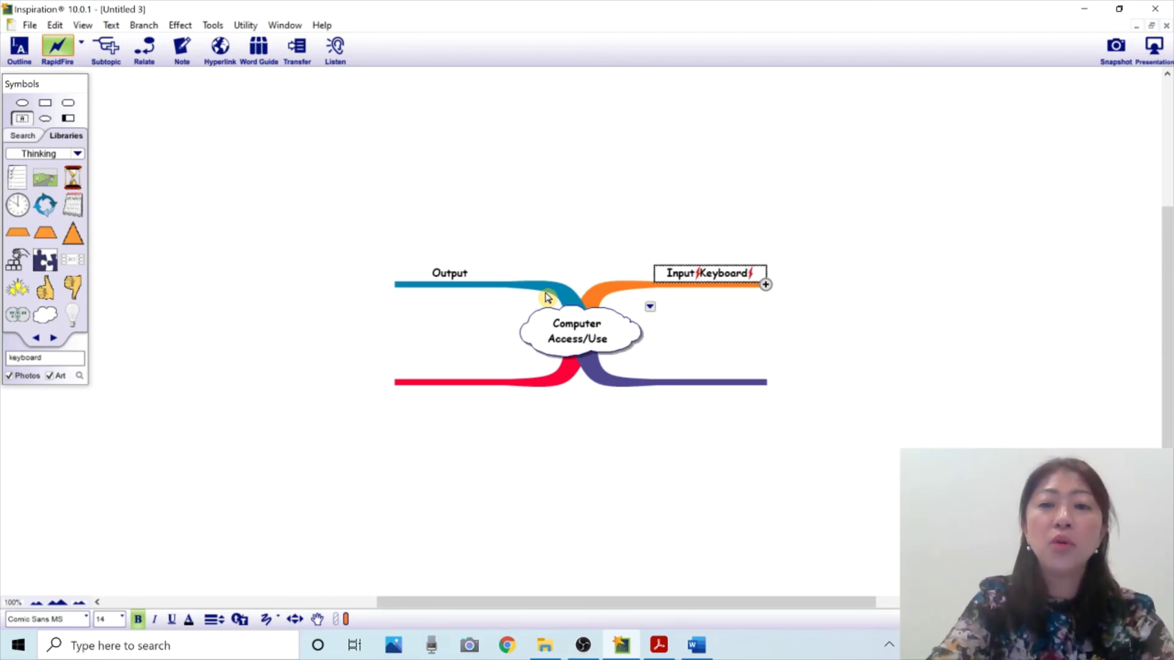
{"action": "type", "text": "Mouse"}
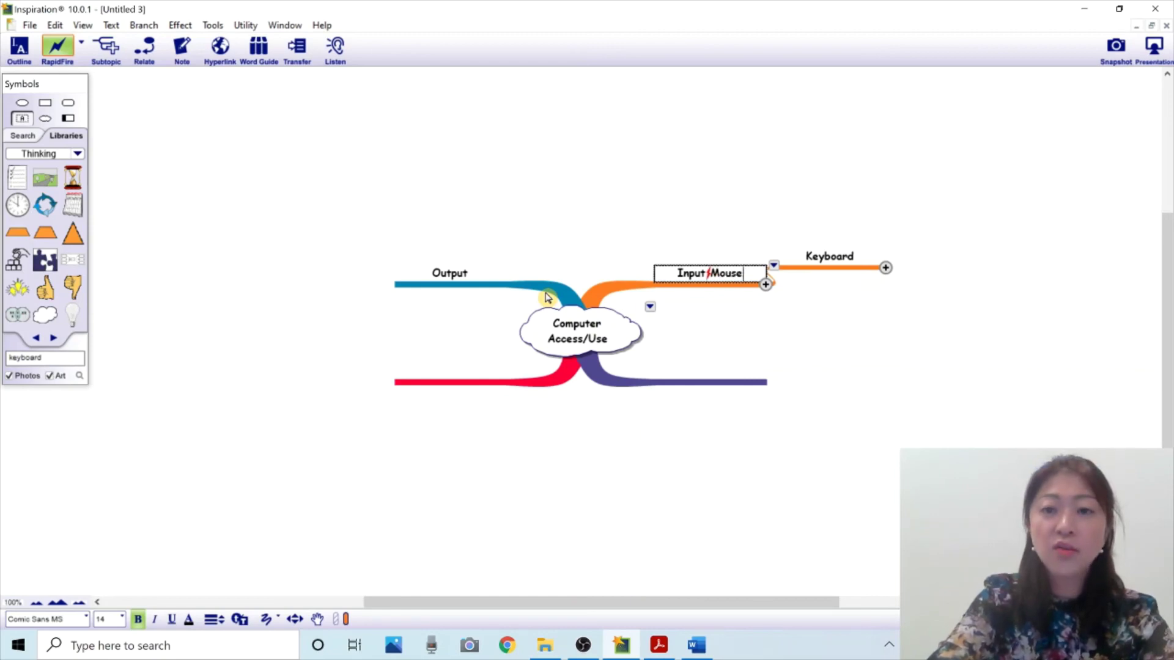
{"action": "key", "text": "Return"}
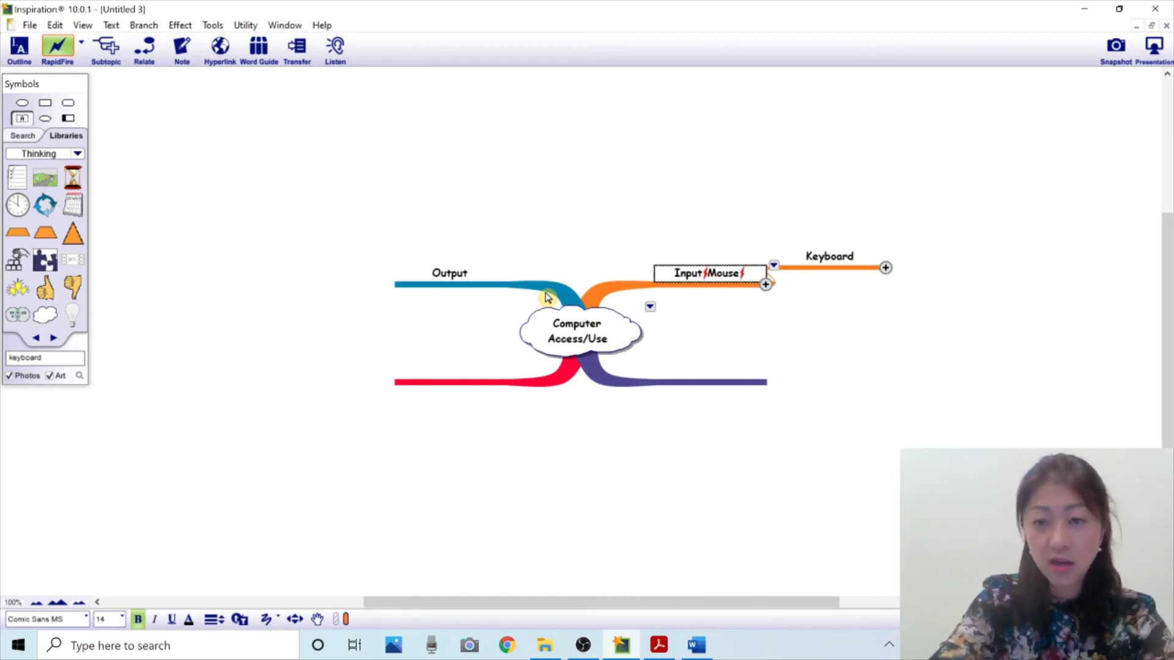
{"action": "type", "text": "Voice"}
{"action": "key", "text": "Return"}
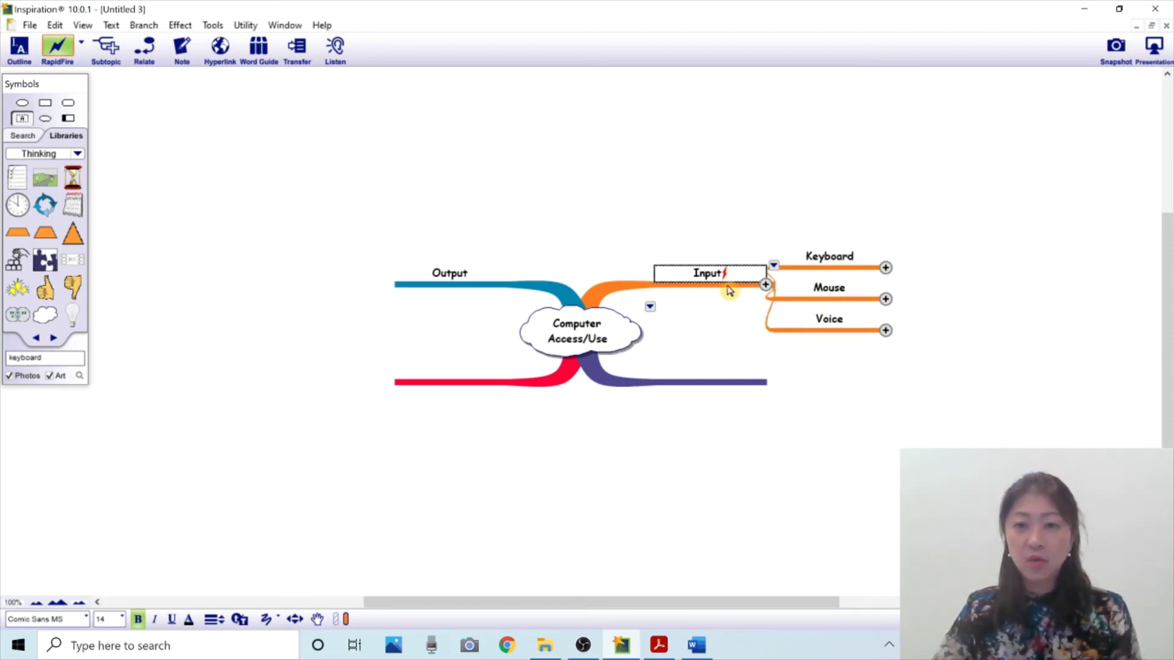
{"action": "left_click", "coordinate": [724, 198]}
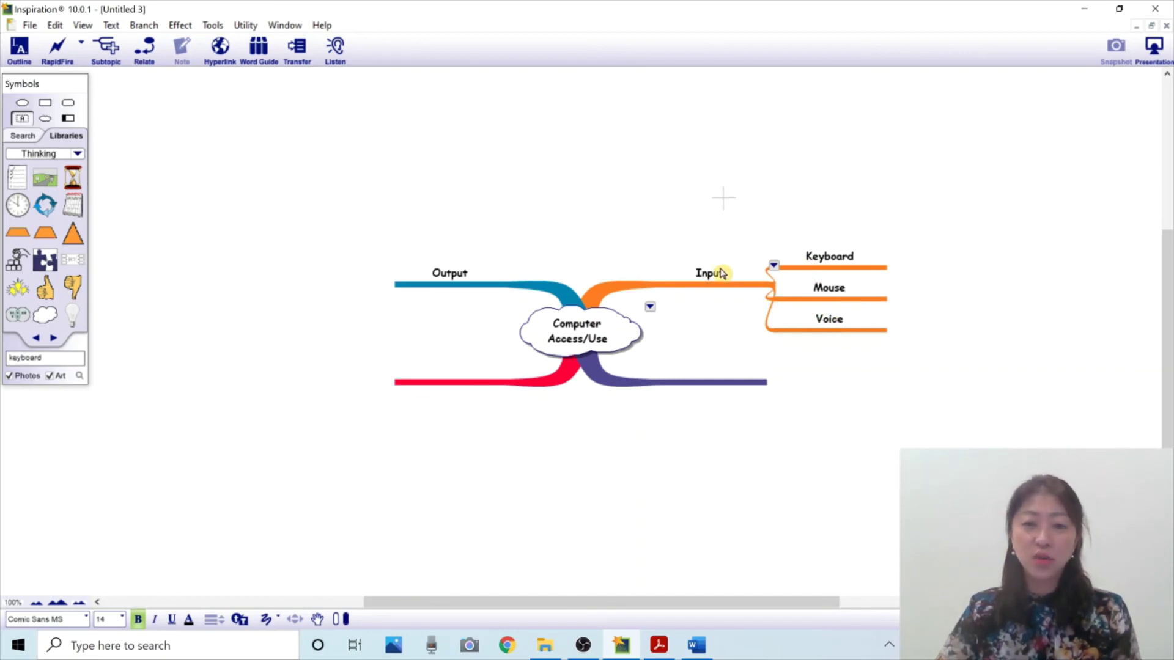
- Add the subtopics "Monitor", "Printer" and "Sounds" to the Output branch, and deselect the branch
{"action": "left_click", "coordinate": [468, 283]}
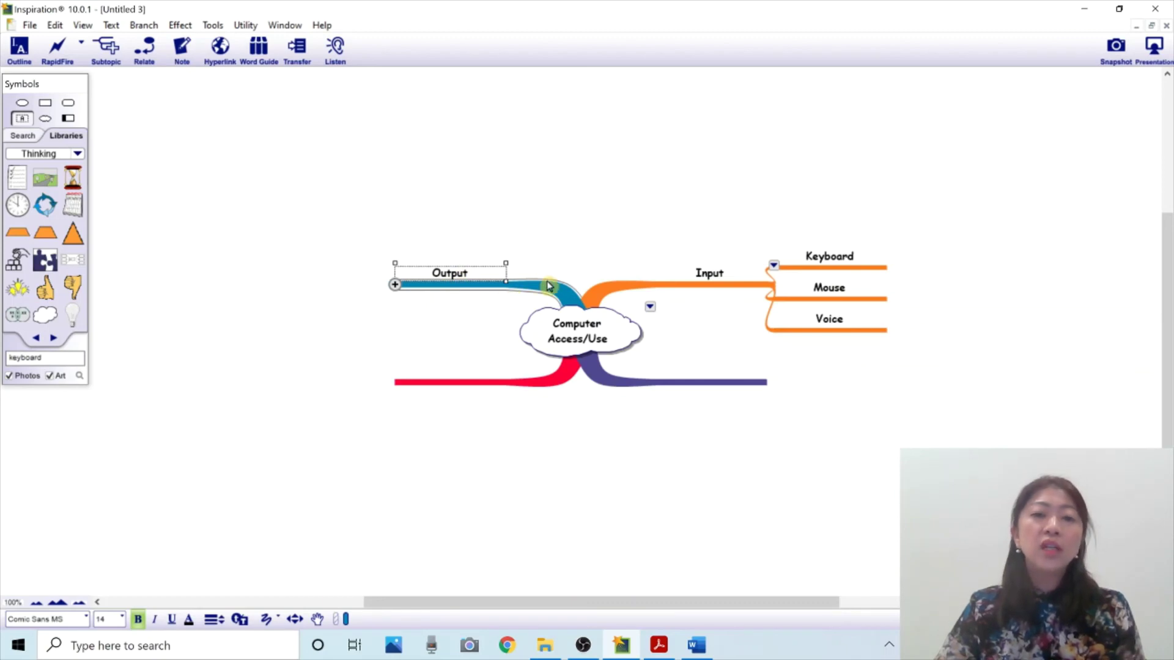
{"action": "left_click", "coordinate": [395, 286]}
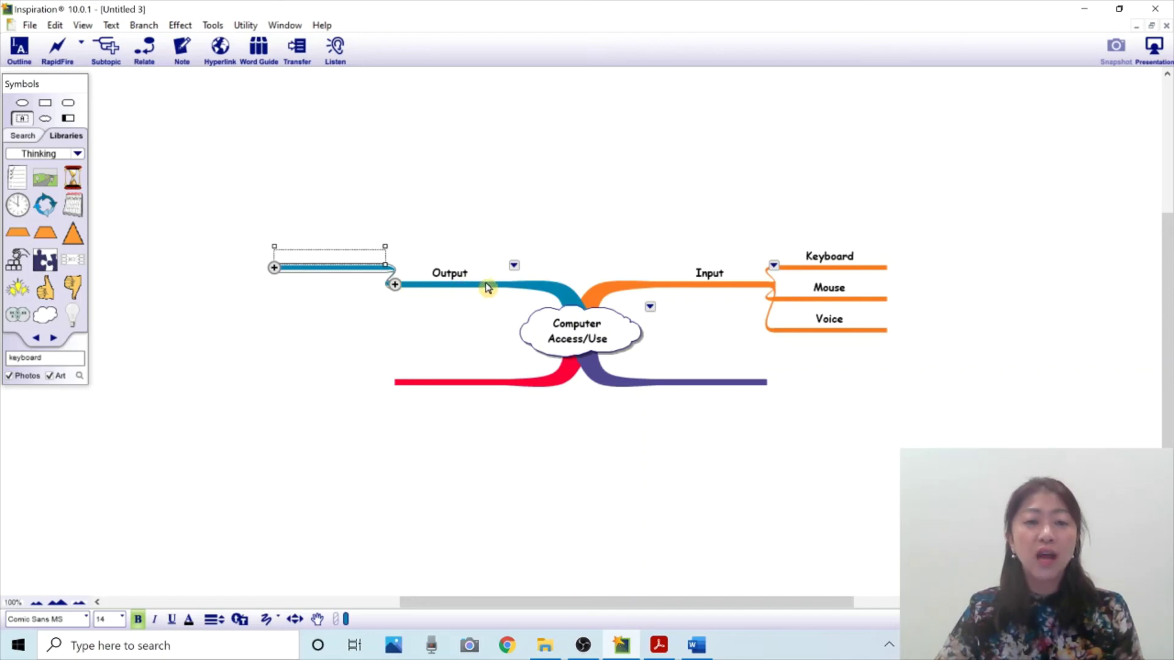
{"action": "left_click", "coordinate": [336, 271]}
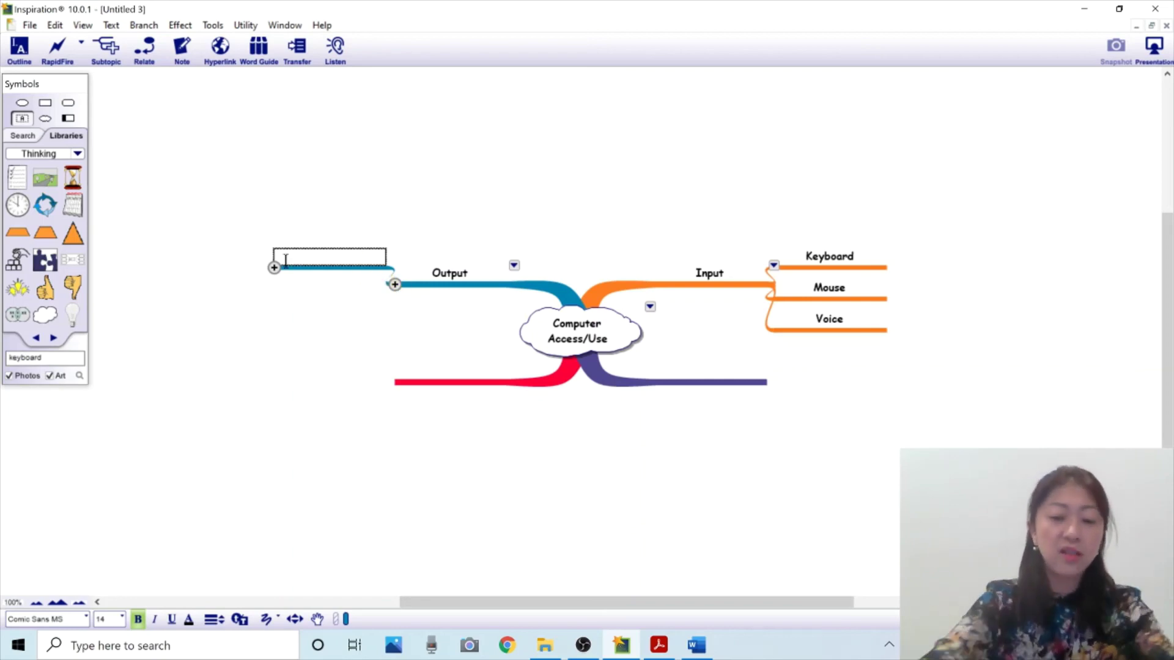
{"action": "type", "text": "Monitor"}
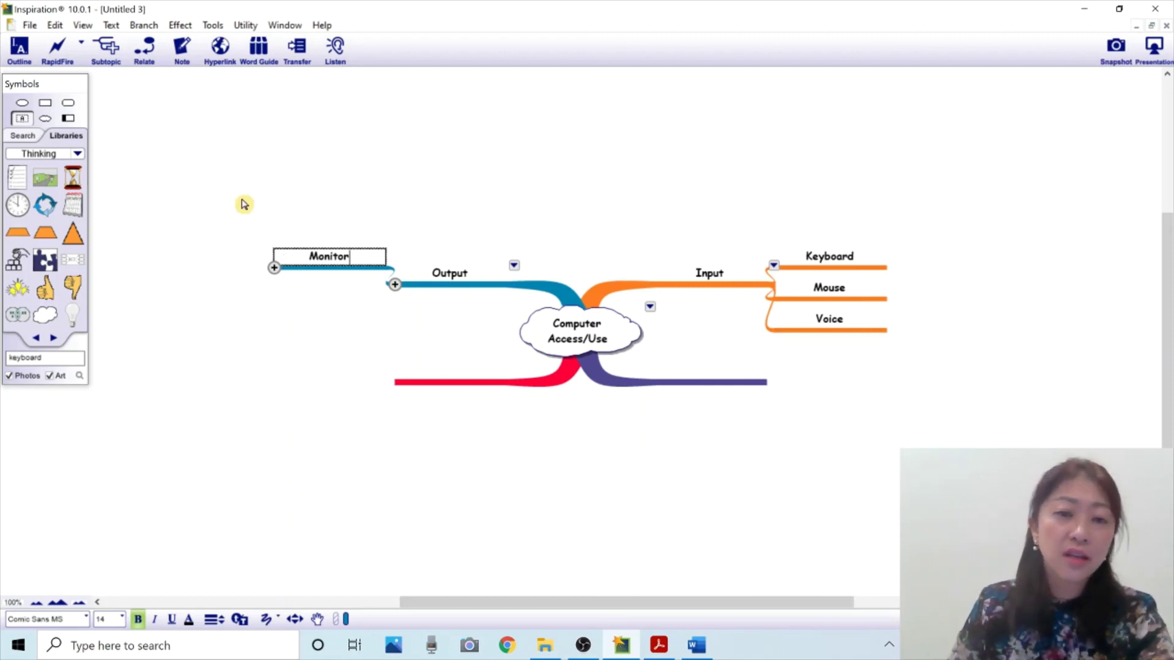
{"action": "left_click", "coordinate": [395, 284]}
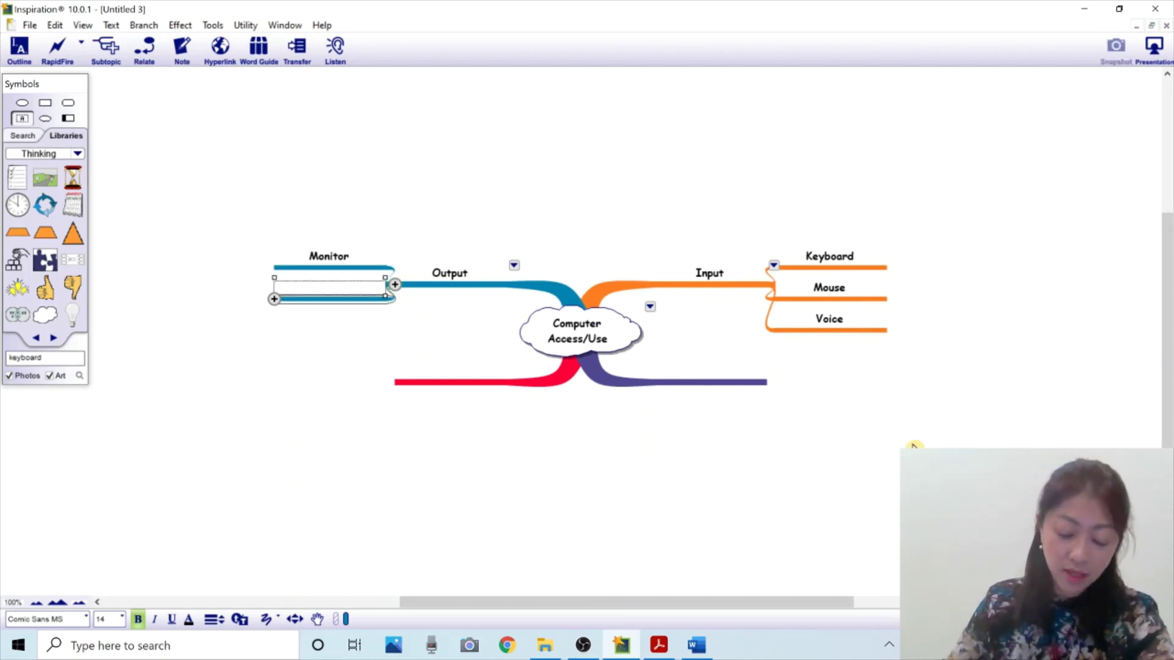
{"action": "type", "text": "Printe"}
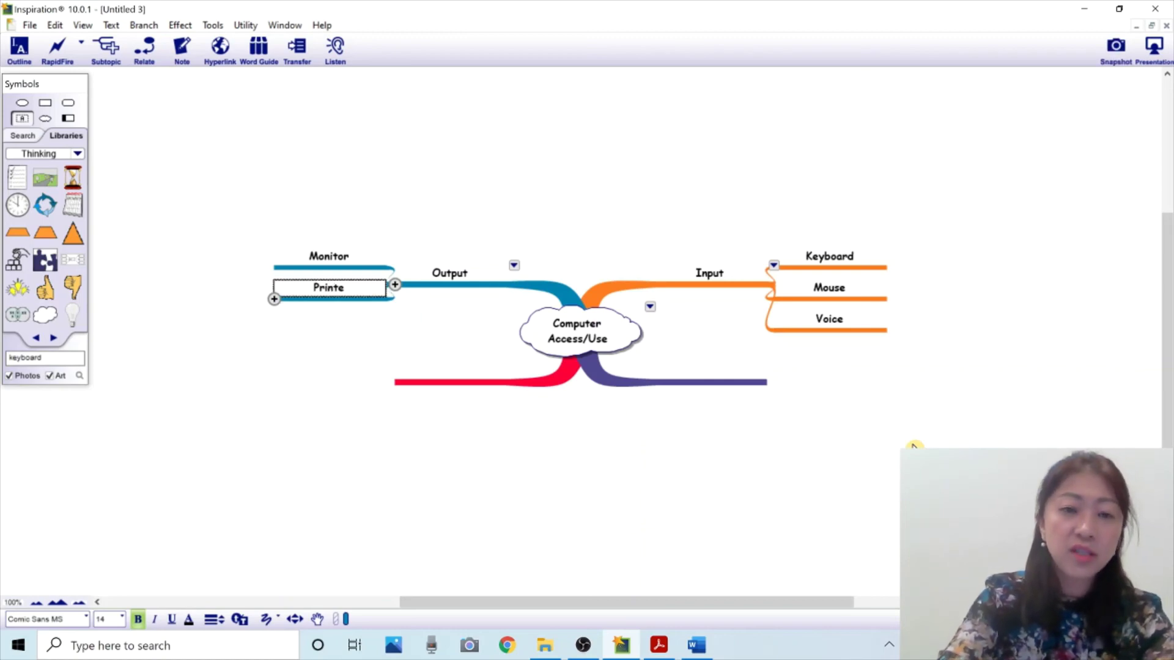
{"action": "type", "text": "r"}
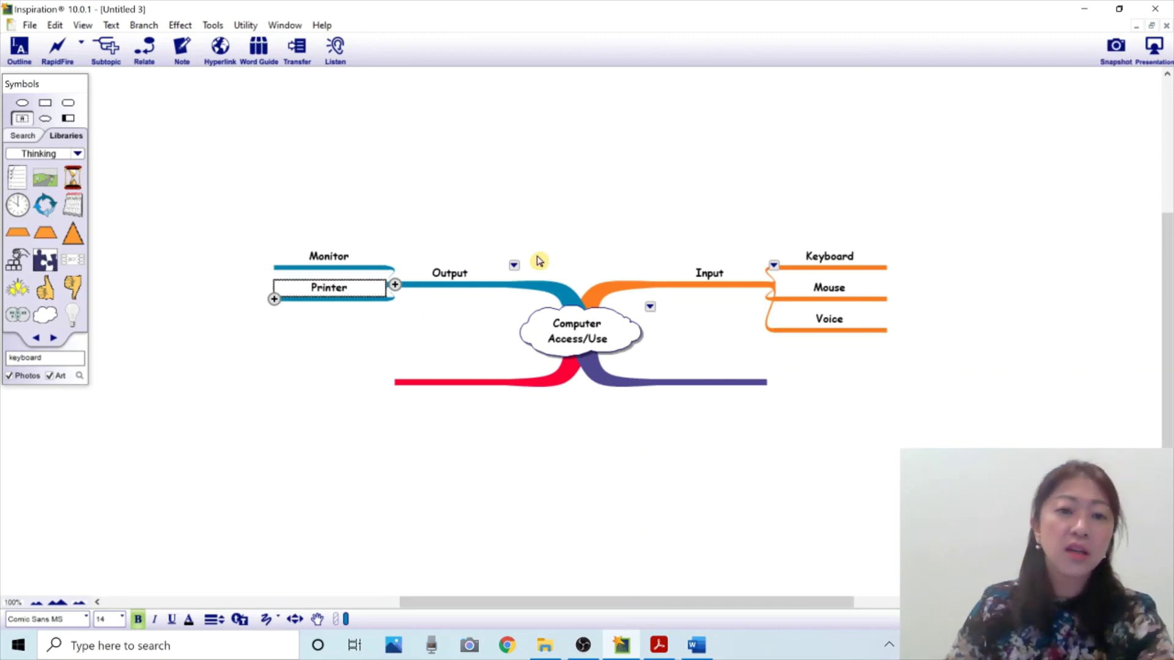
{"action": "left_click", "coordinate": [395, 285]}
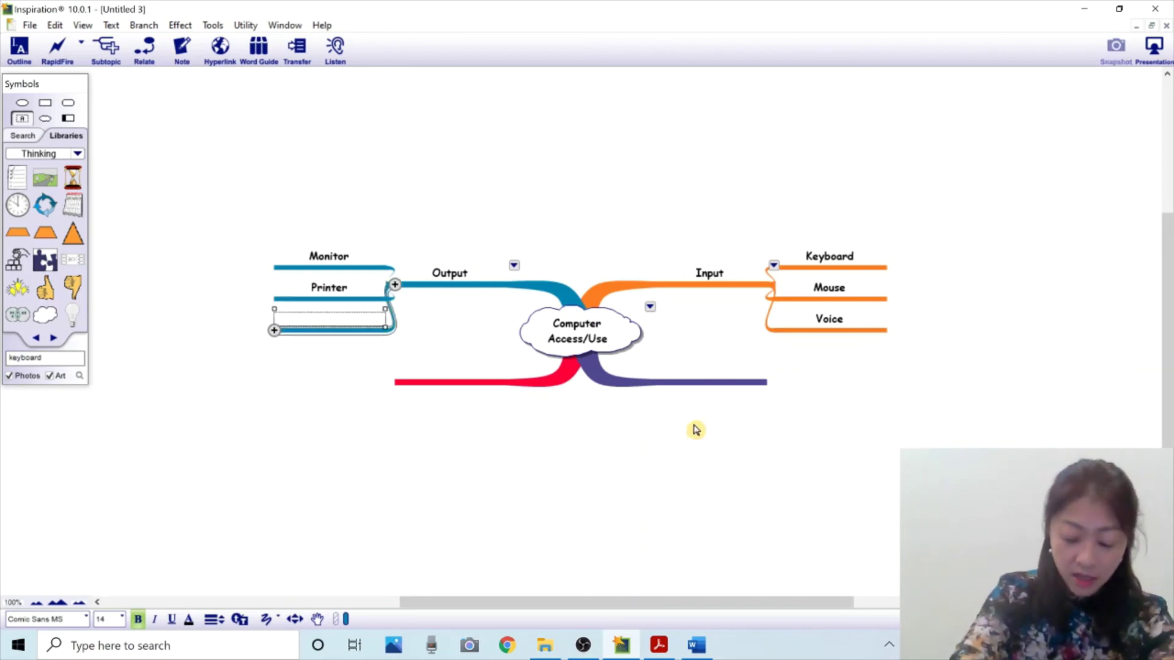
{"action": "type", "text": "Sounds"}
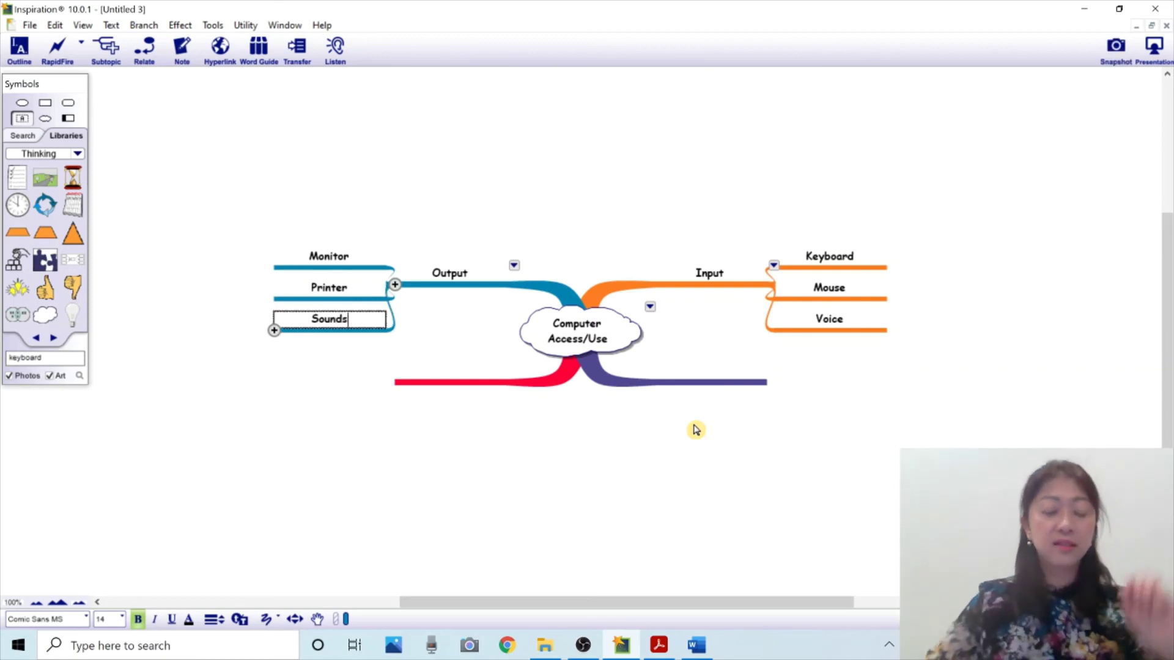
{"action": "left_click", "coordinate": [585, 466]}
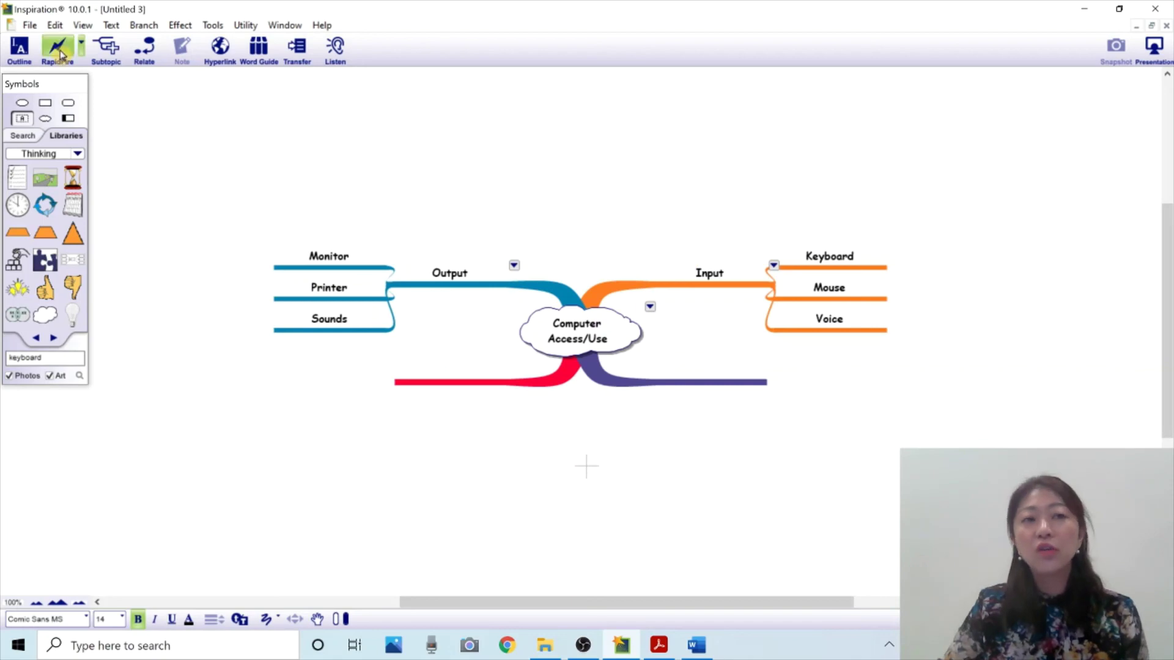
- Add a blank subtopic to the Mouse branch, and delete that blank subtopic again
{"action": "left_click", "coordinate": [496, 384]}
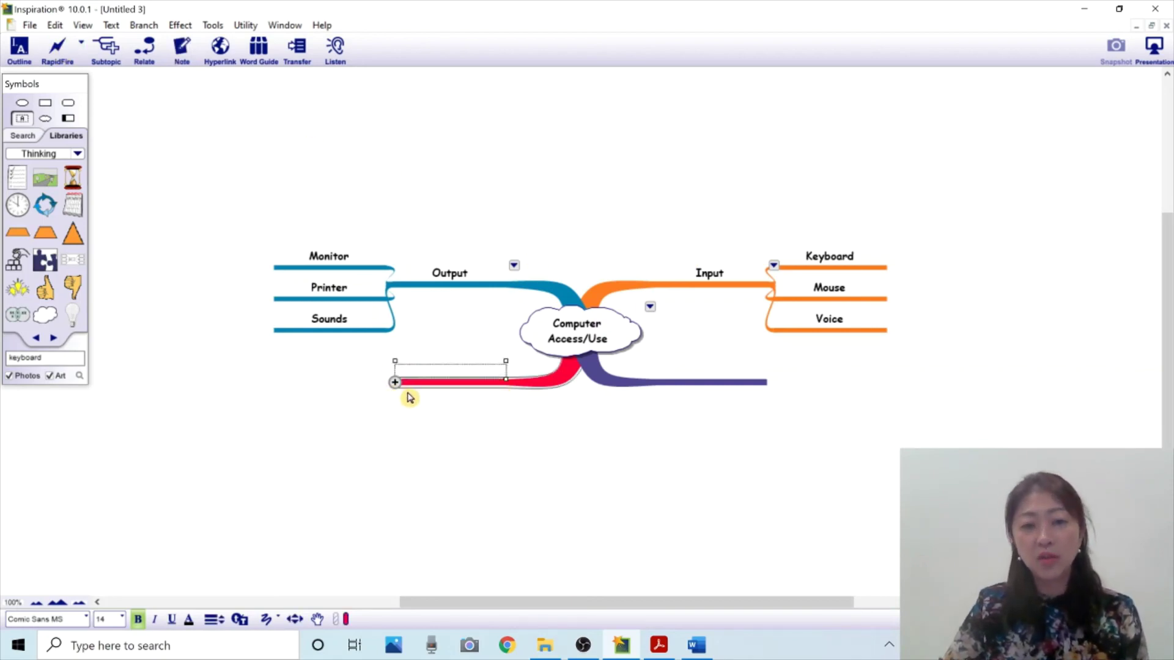
{"action": "left_click", "coordinate": [857, 269]}
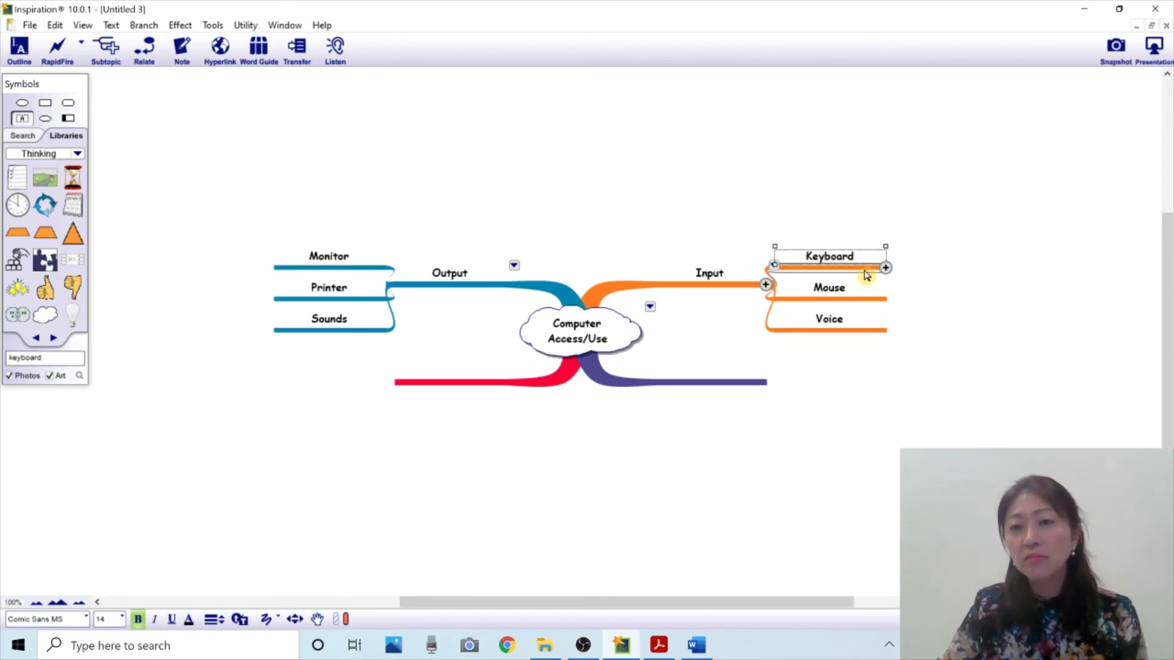
{"action": "left_click", "coordinate": [857, 295]}
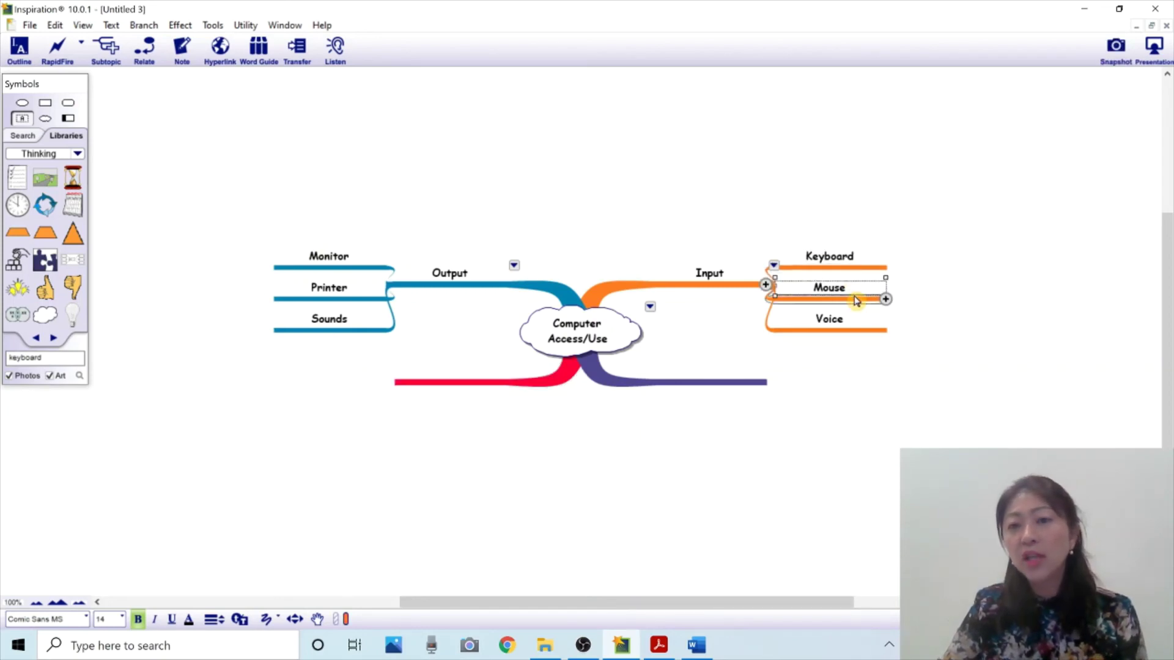
{"action": "left_click", "coordinate": [887, 299]}
{"action": "left_click", "coordinate": [1046, 352]}
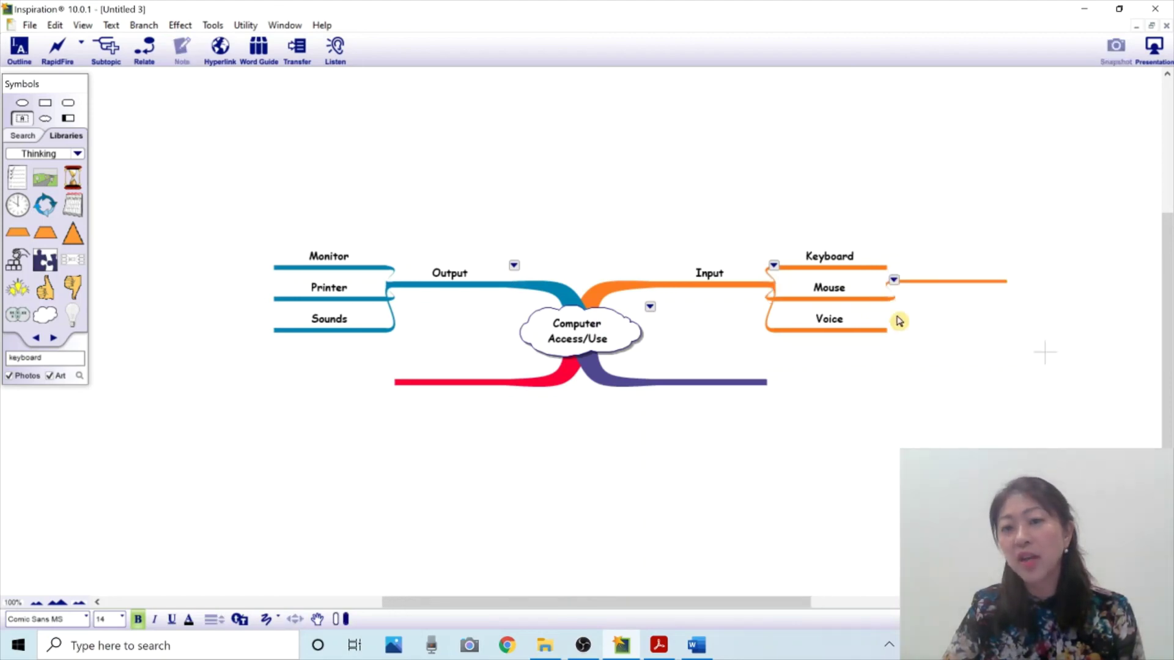
{"action": "left_click", "coordinate": [930, 284]}
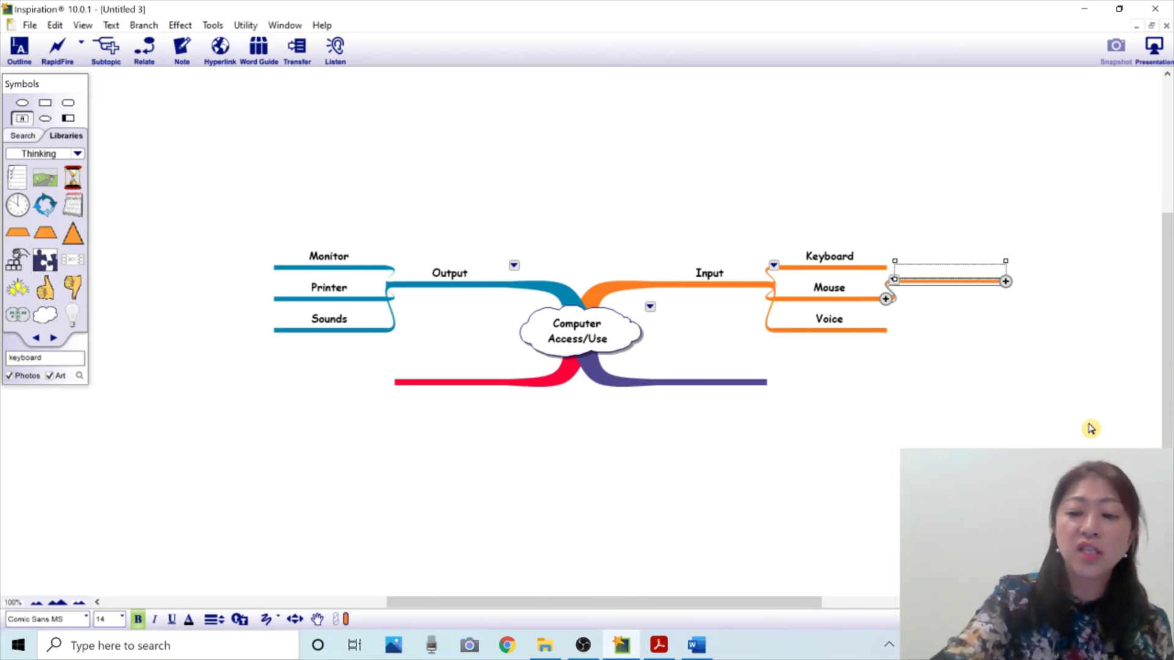
{"action": "key", "text": "Delete"}
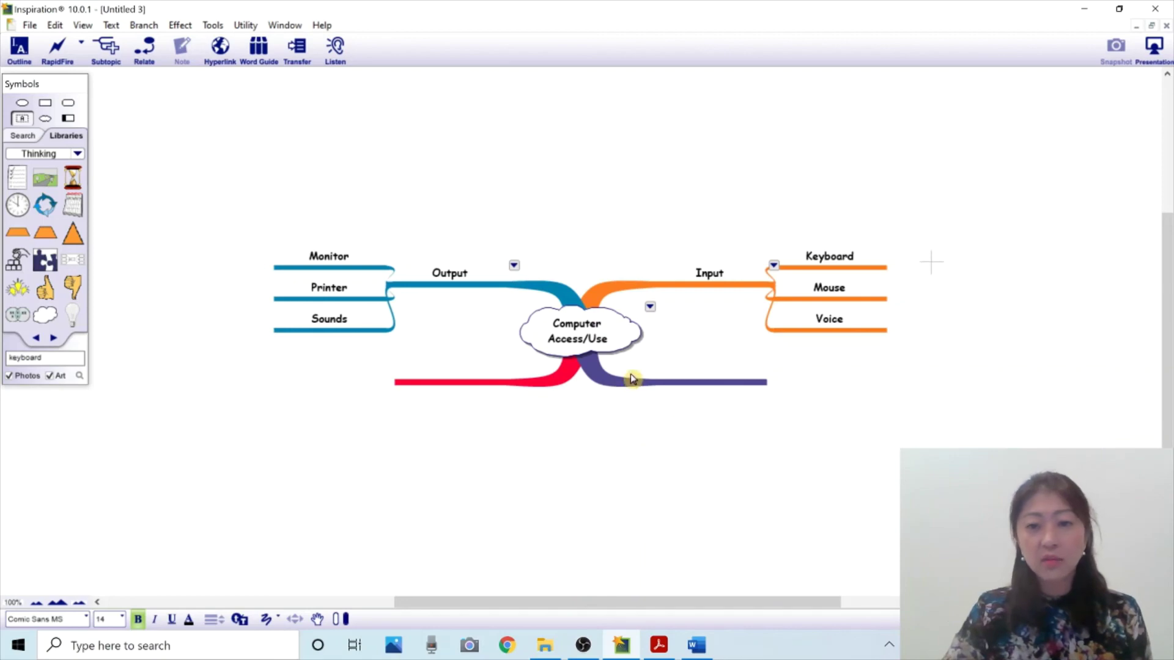
- Delete the two unlabelled lower main branches, the purple one and the red one
{"action": "left_click", "coordinate": [608, 387]}
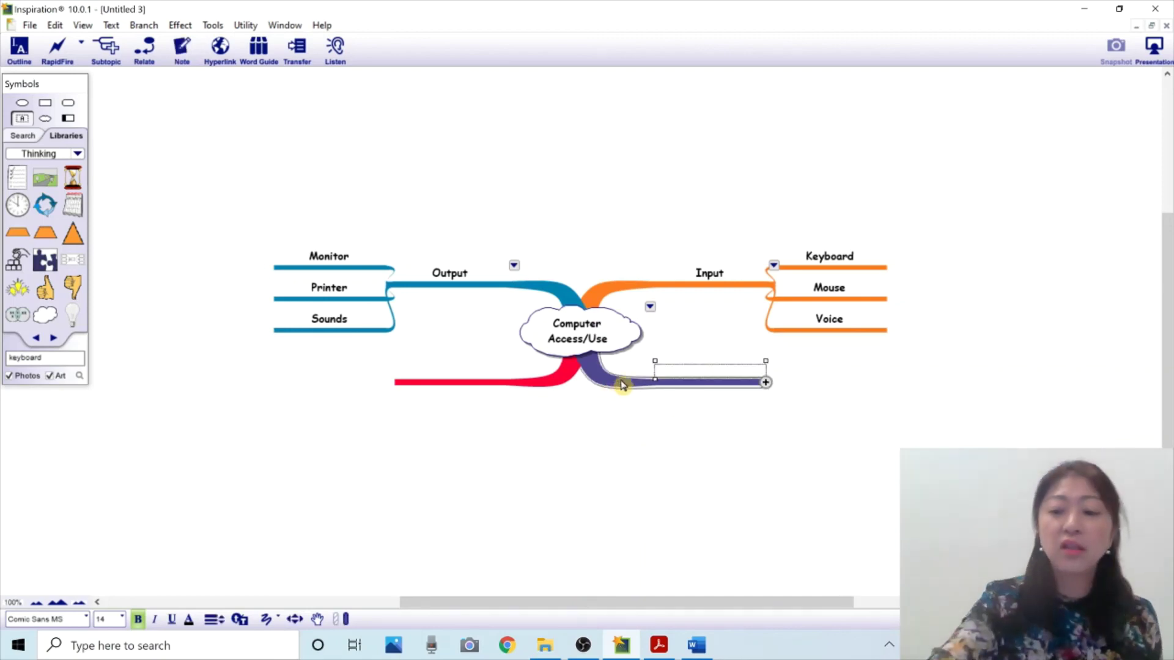
{"action": "key", "text": "Delete"}
{"action": "left_click", "coordinate": [575, 374]}
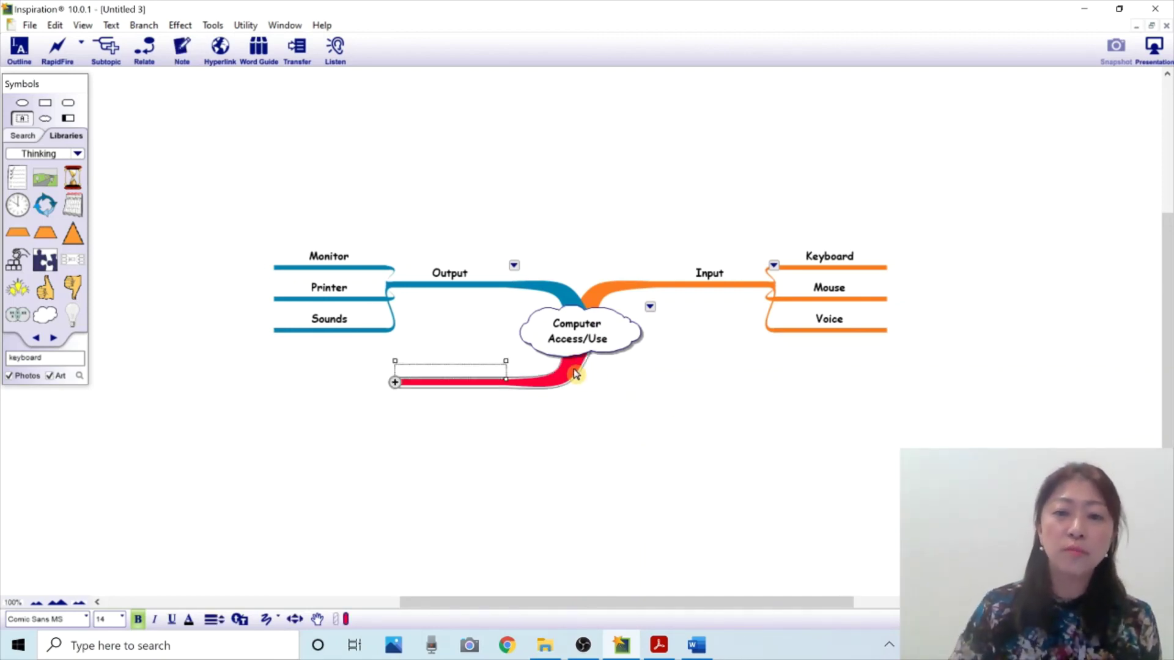
{"action": "key", "text": "Delete"}
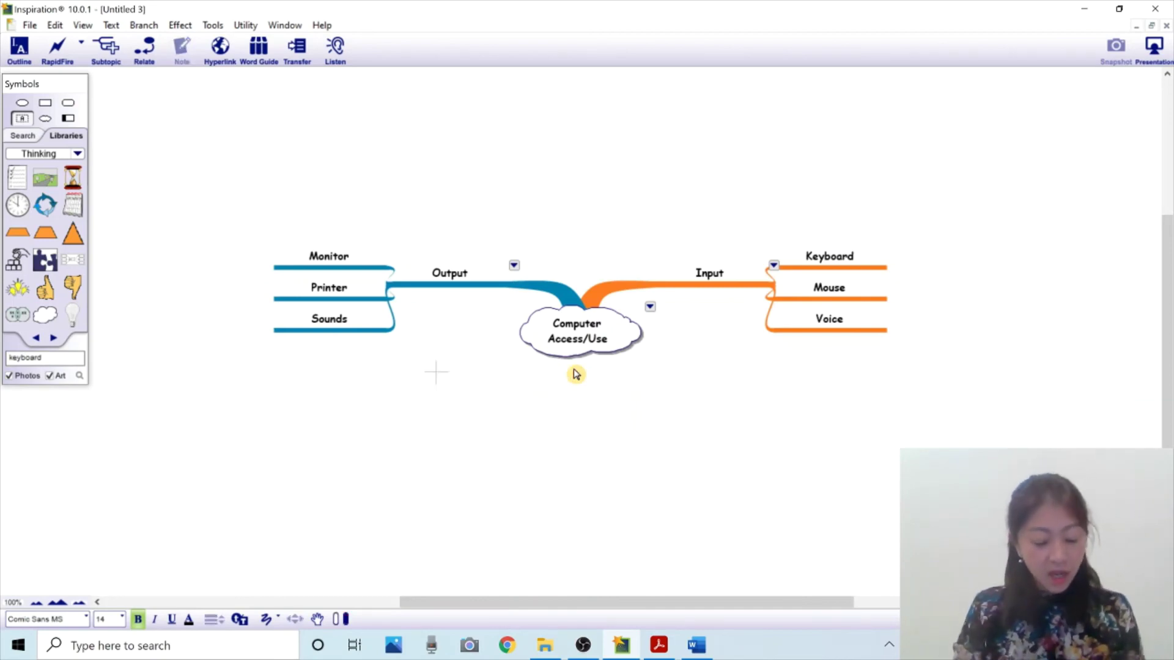
- Move the Input branch down to the lower right of the central topic and the Output branch farther up and left
{"action": "left_click", "coordinate": [632, 291]}
{"action": "left_click_drag", "start_coordinate": [631, 291], "coordinate": [709, 403]}
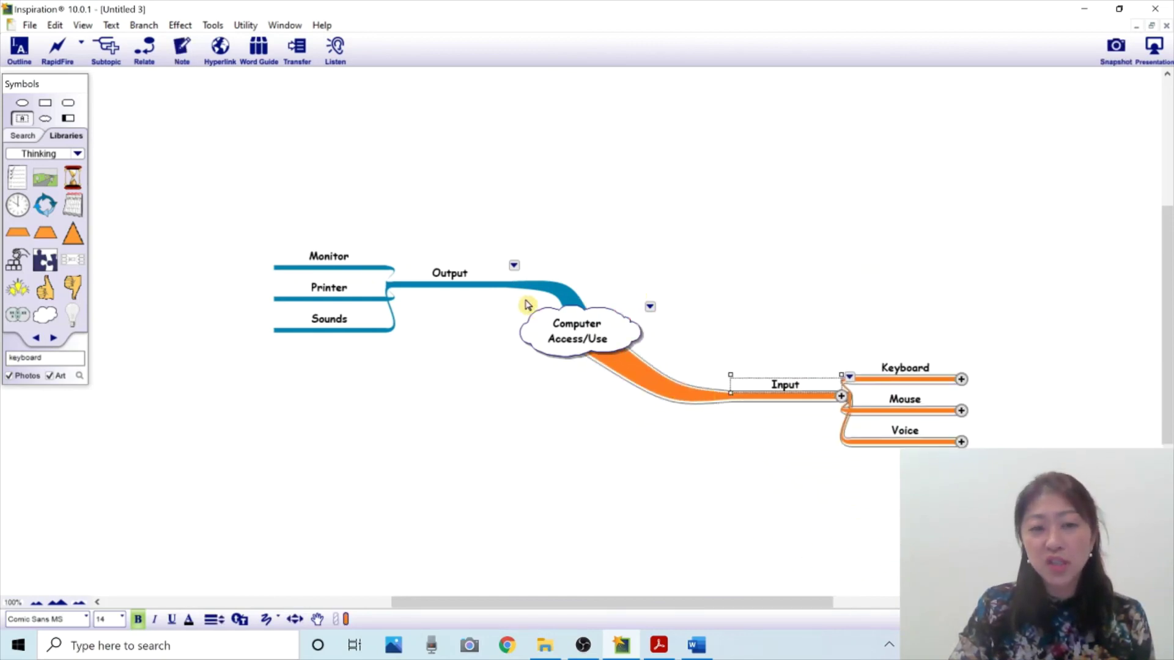
{"action": "left_click_drag", "start_coordinate": [537, 296], "coordinate": [478, 266]}
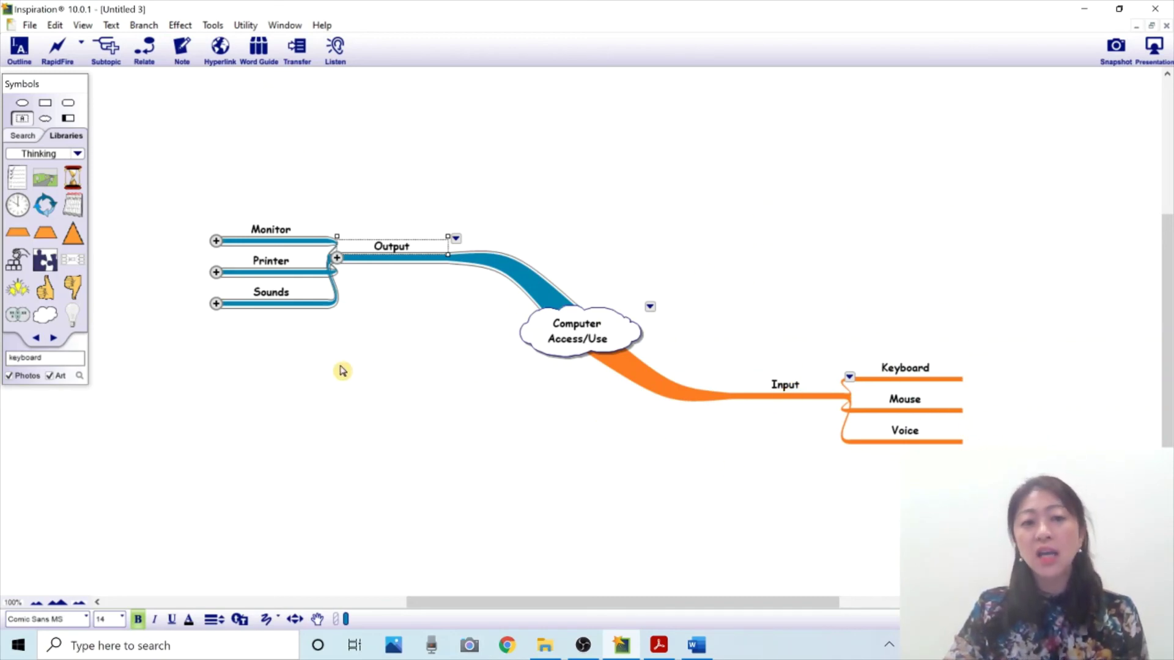
- Attach an empty note to the Voice subtopic of the Input branch
{"action": "left_click", "coordinate": [903, 433]}
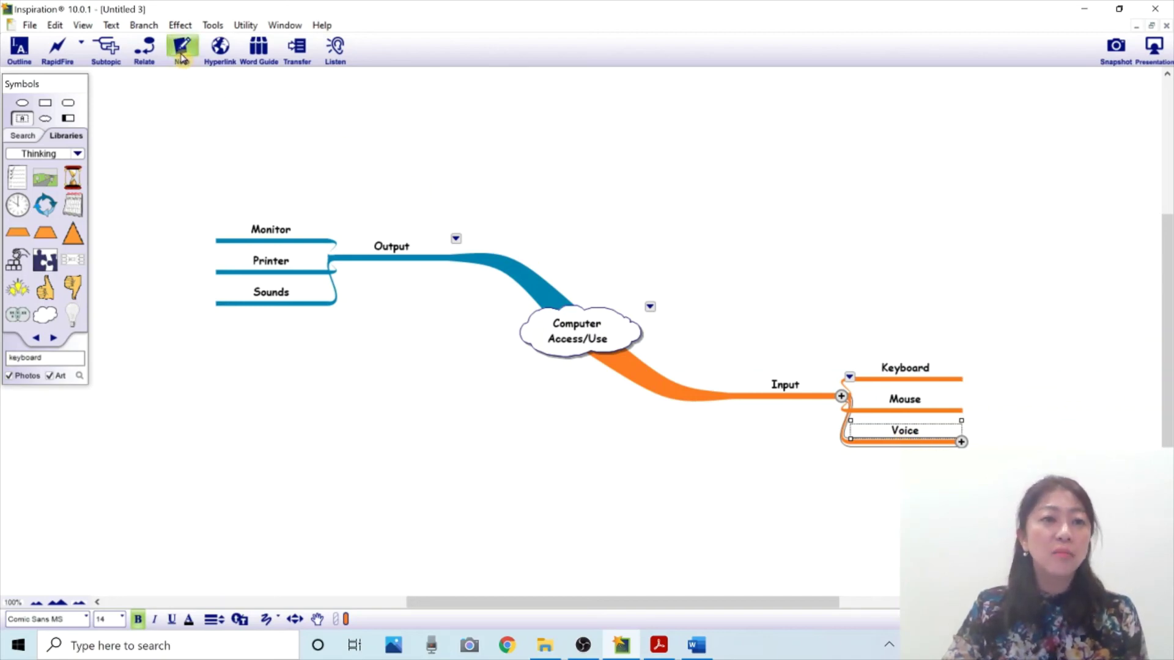
{"action": "left_click", "coordinate": [181, 57]}
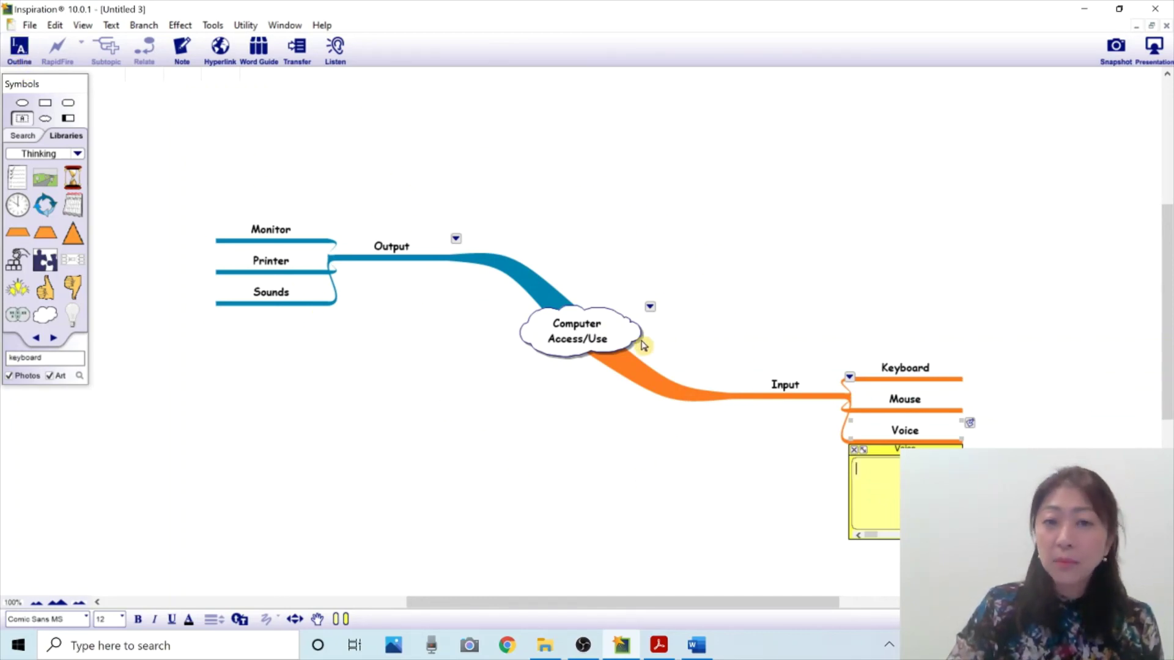
- Examine the mind map as an outline, and return to the map view
{"action": "left_click", "coordinate": [20, 47]}
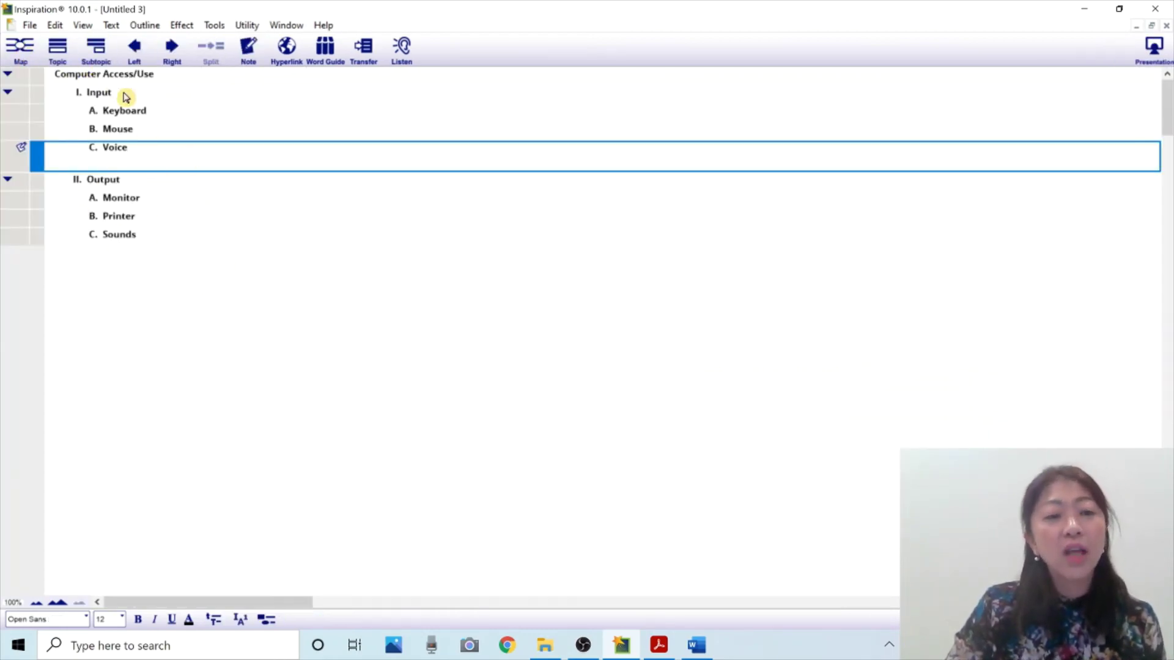
{"action": "left_click", "coordinate": [129, 267]}
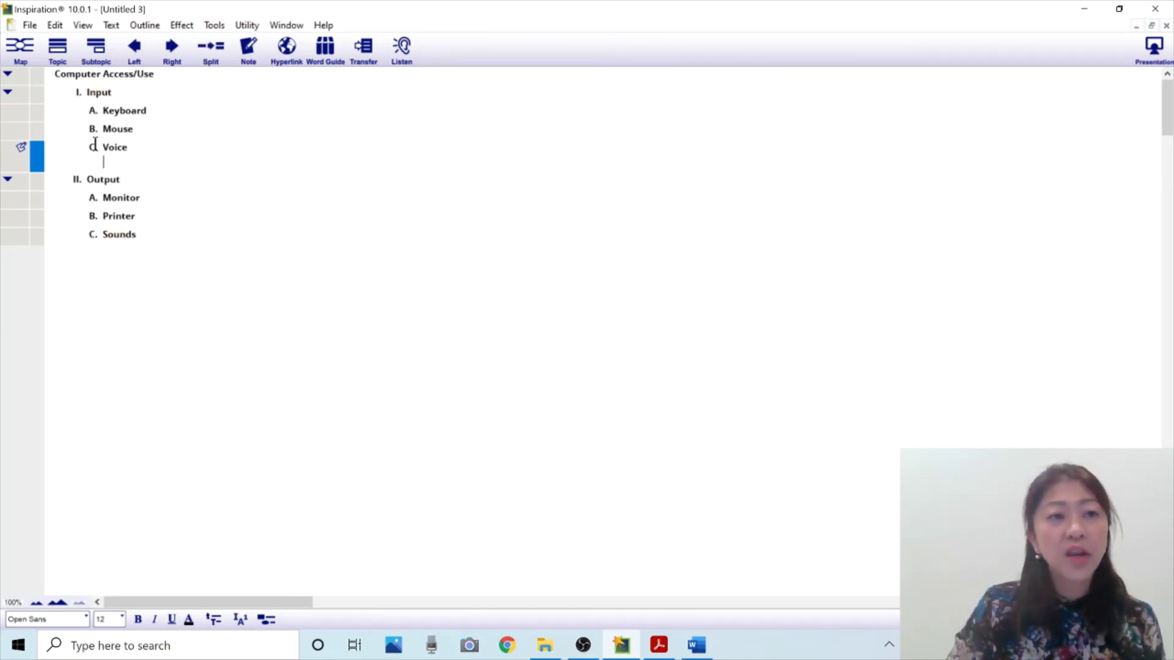
{"action": "left_click", "coordinate": [20, 55]}
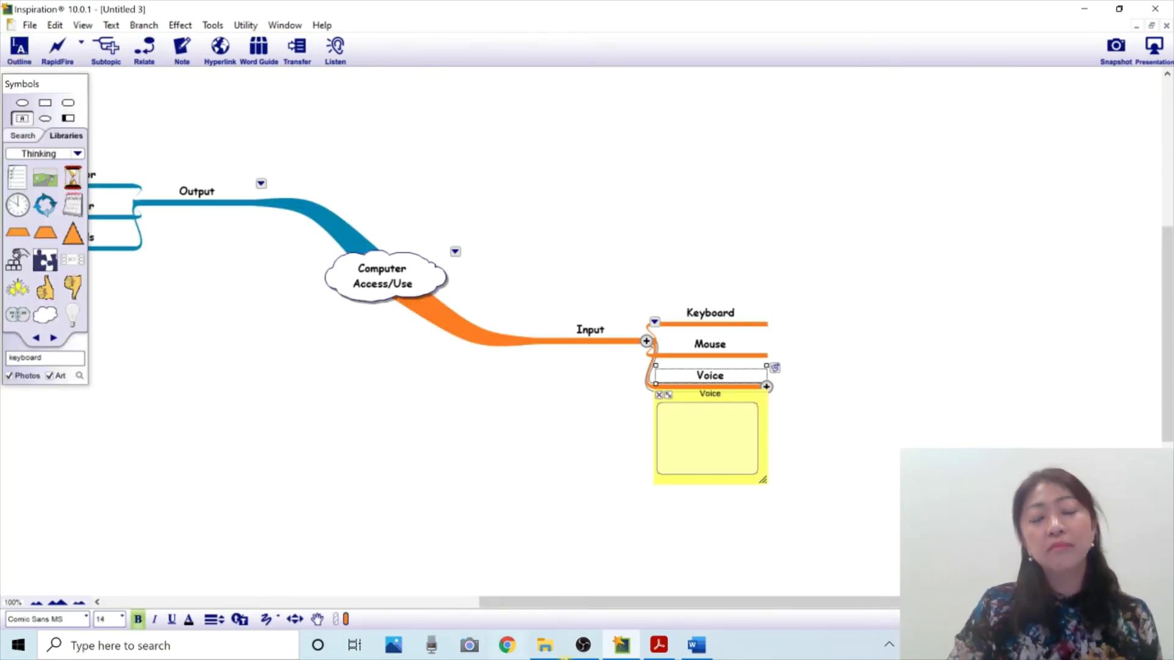
{"action": "left_click_drag", "start_coordinate": [606, 604], "coordinate": [529, 621]}
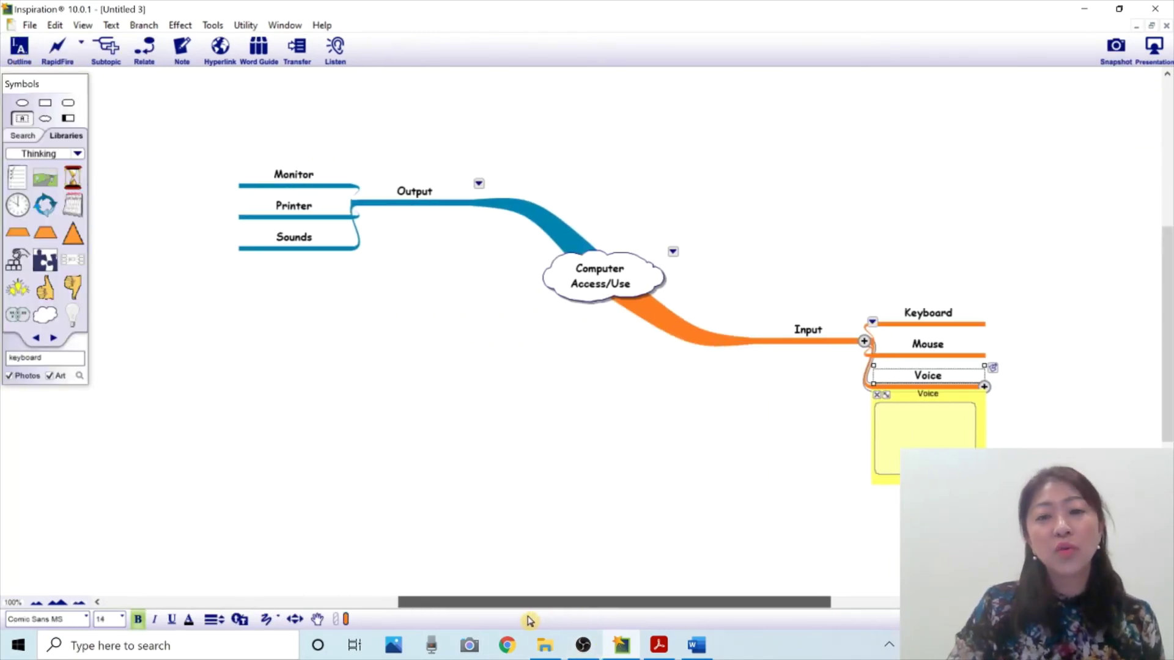
{"action": "left_click", "coordinate": [18, 53]}
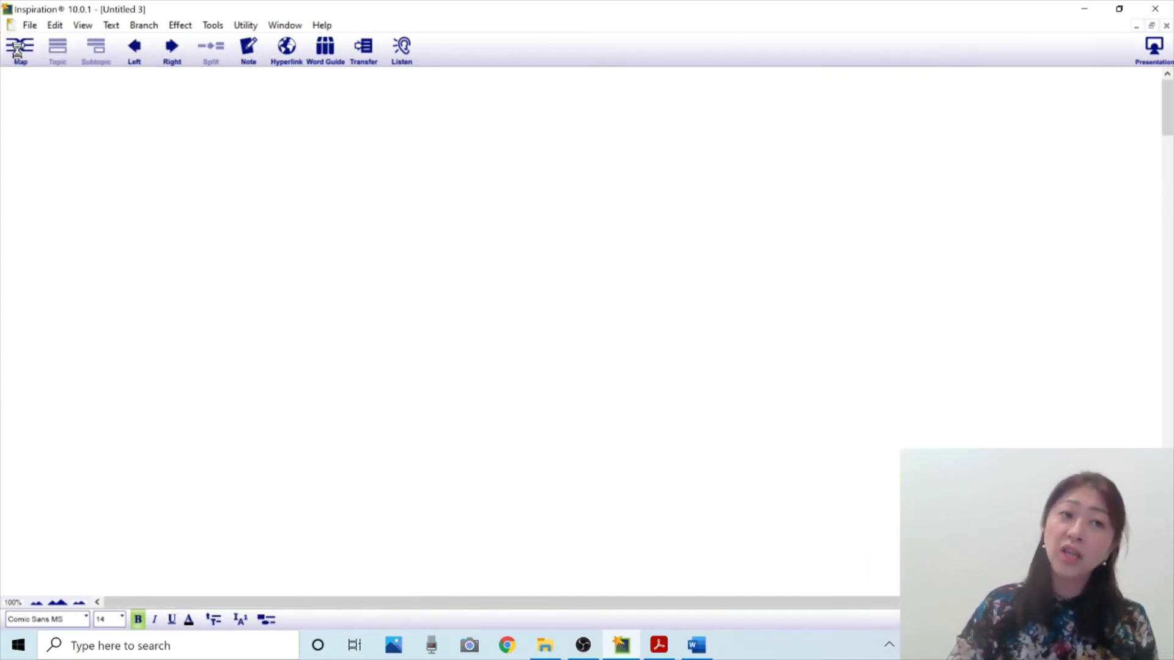
{"action": "left_click", "coordinate": [21, 45]}
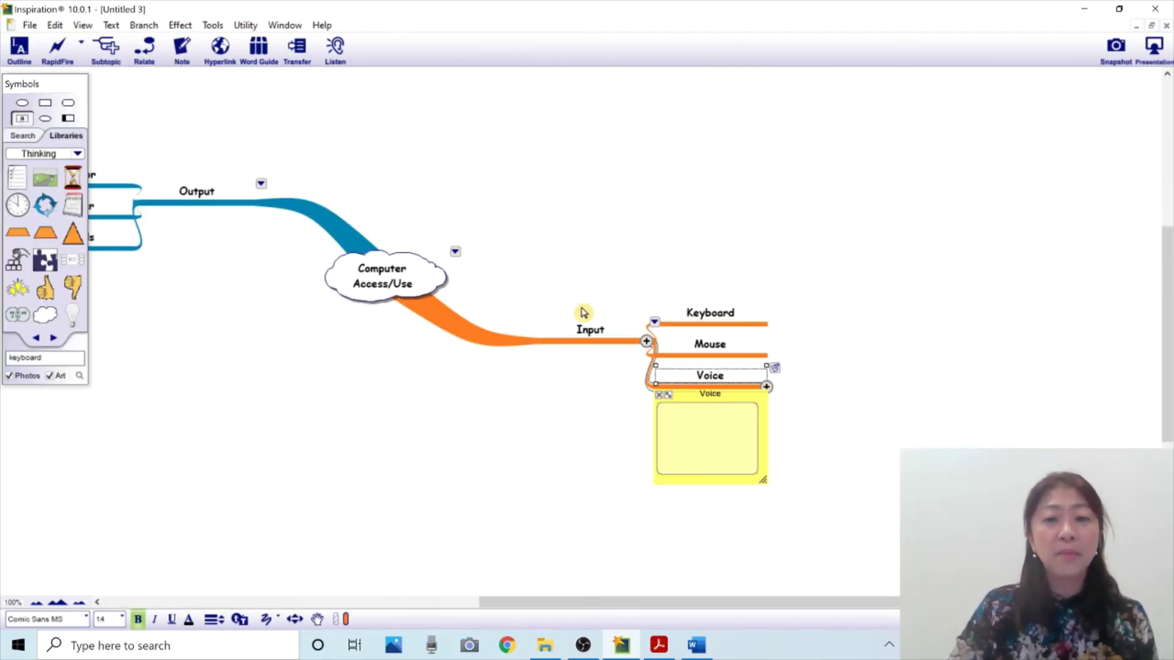